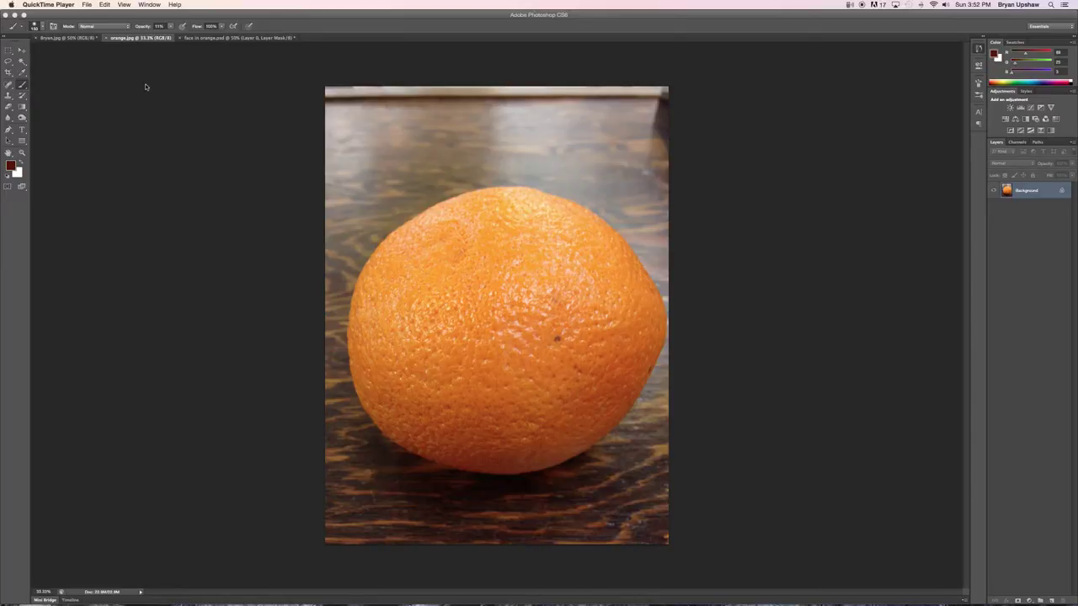
- Review the face photo, the orange photo and the finished face-in-orange composite
left_click(67, 40)
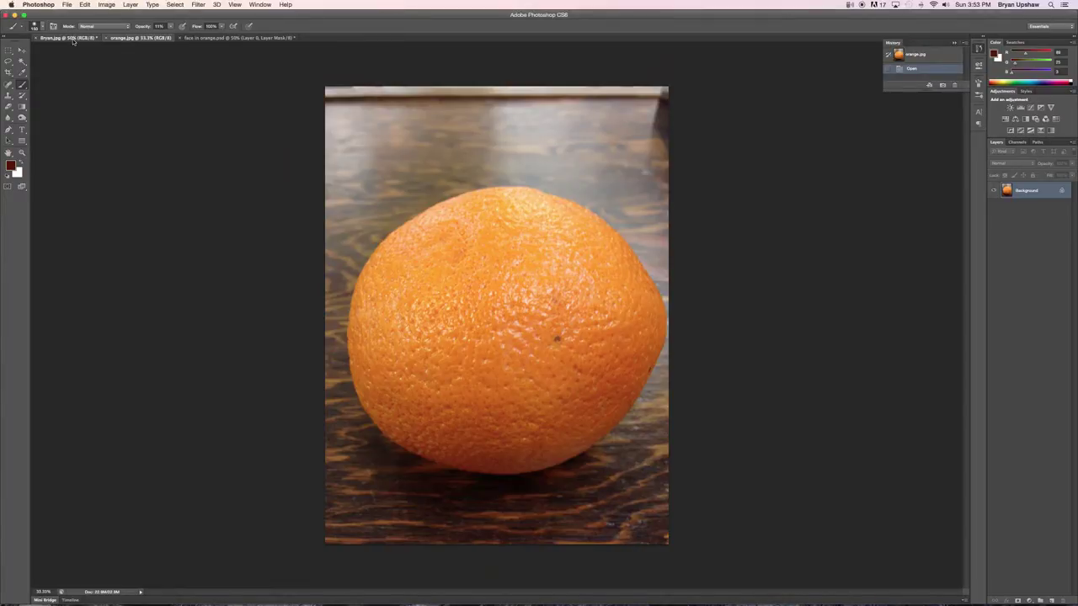
left_click(74, 39)
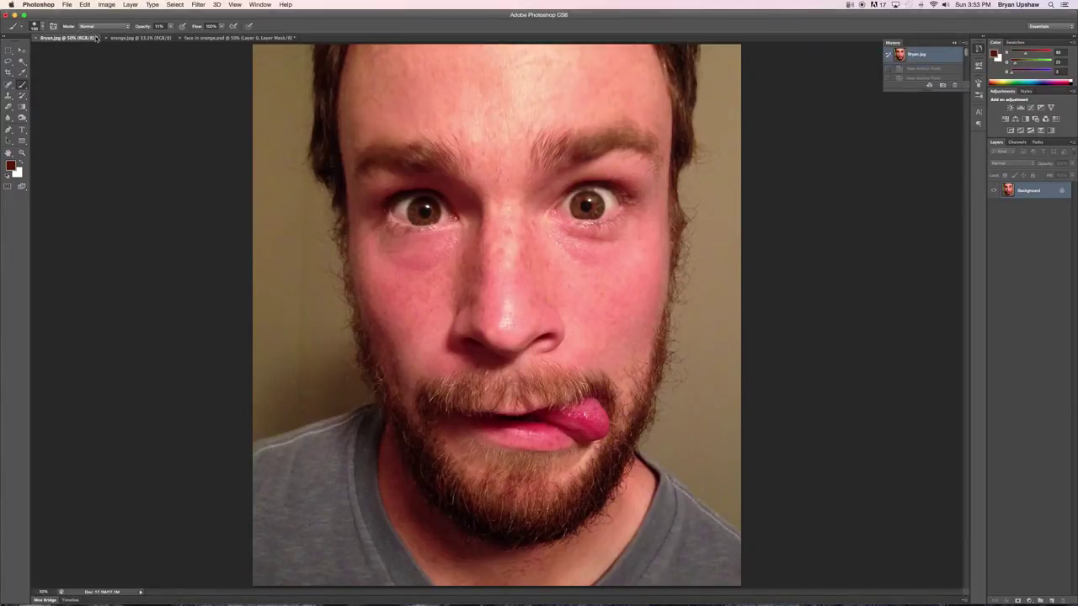
left_click(138, 38)
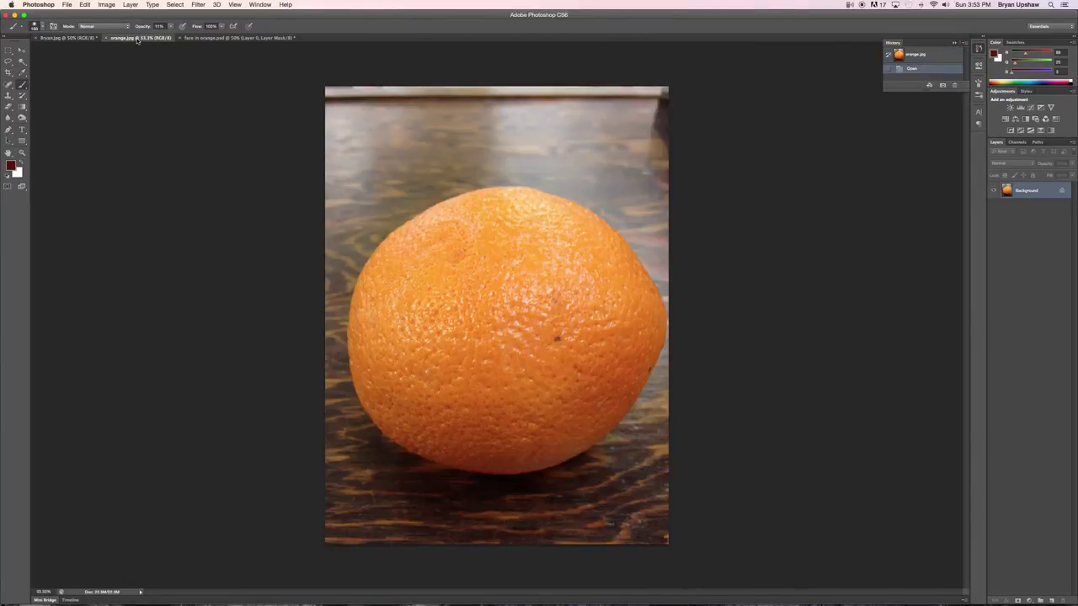
left_click(258, 40)
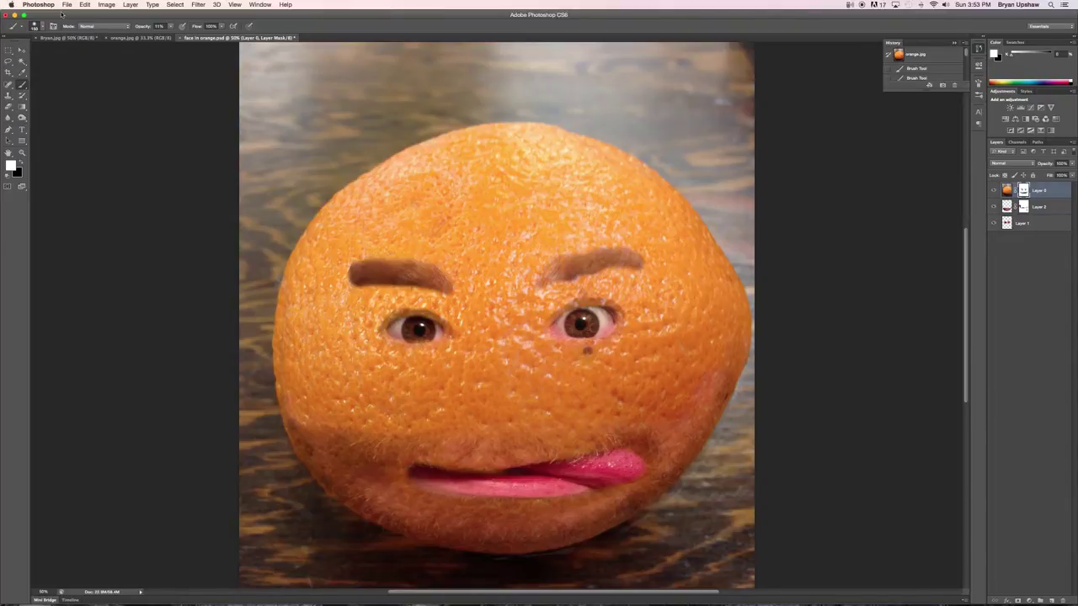
- Return to the face photo and activate the Pen tool
left_click(63, 39)
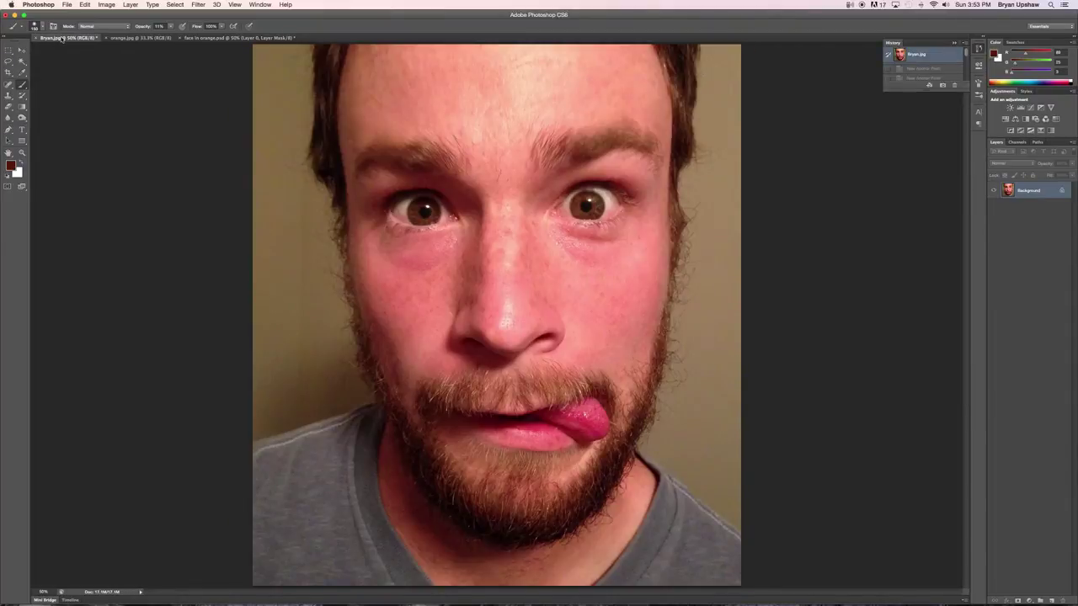
left_click(9, 130)
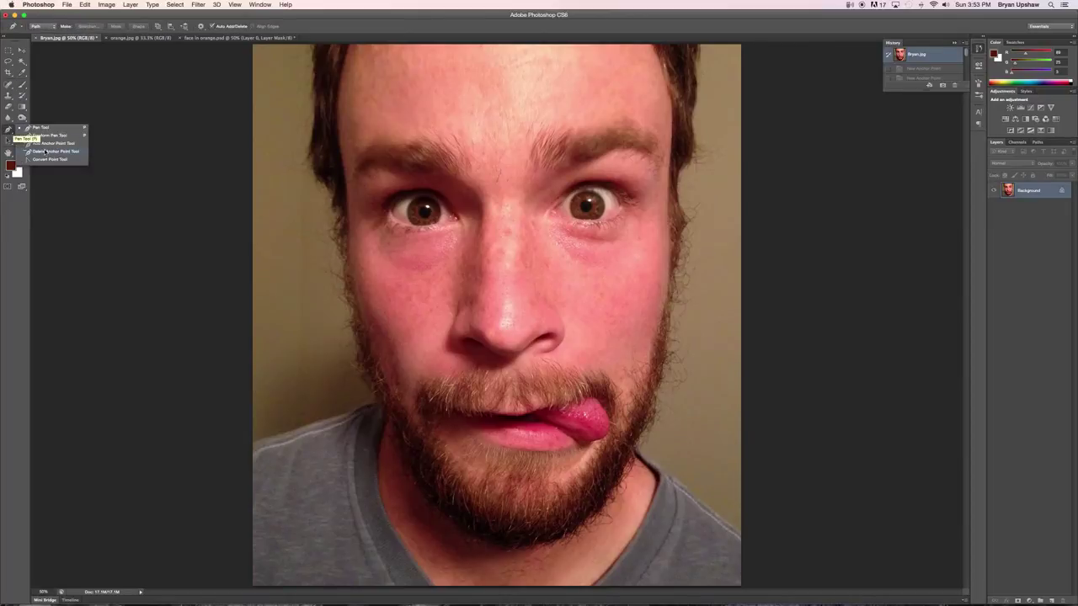
left_click(44, 129)
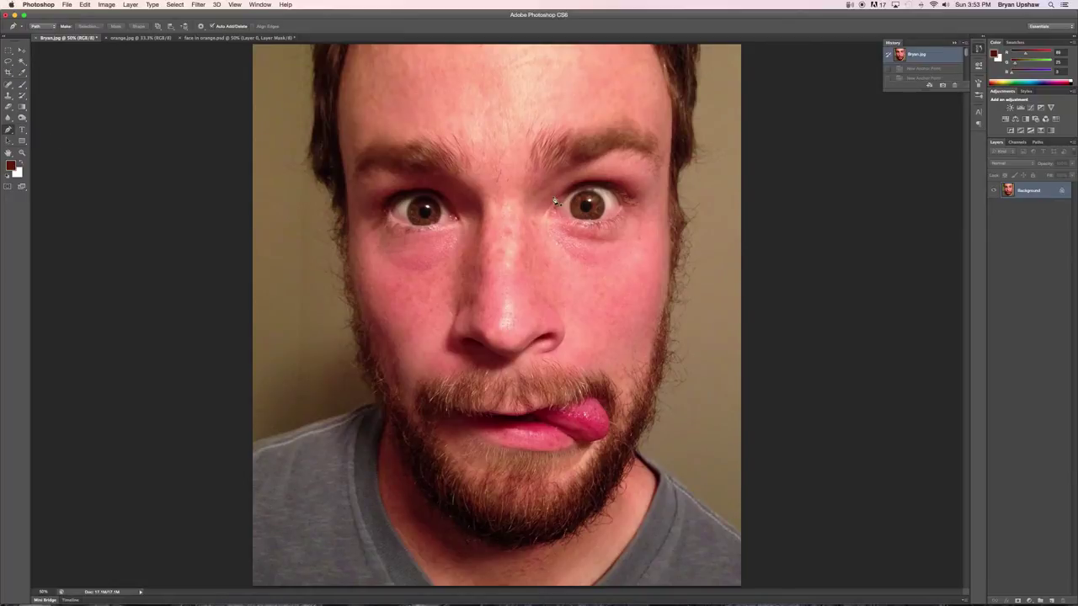
- Trace a closed path around the face's right-hand eye and eyebrow and convert it to a selection feathered by 2 pixels
left_click(522, 195)
left_click_drag(523, 139, 533, 110)
left_click(581, 103)
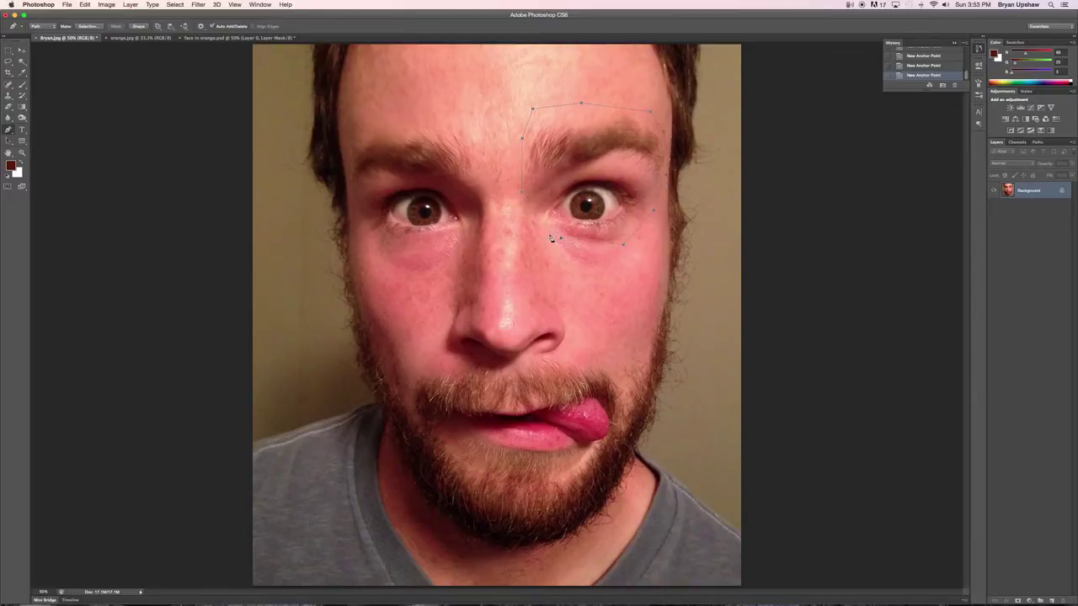
left_click(523, 196)
left_click(86, 28)
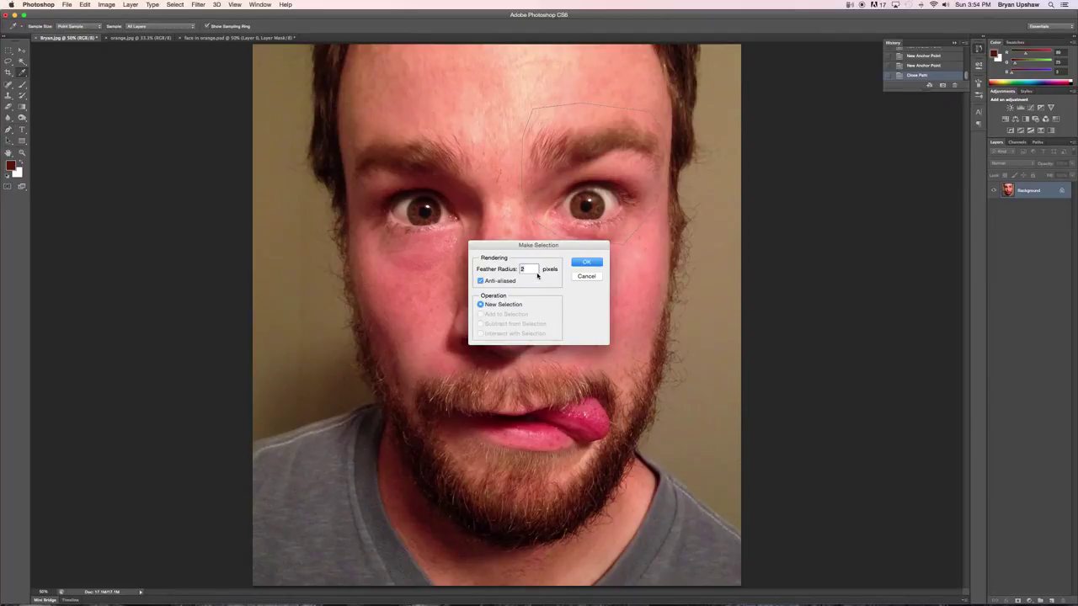
left_click(586, 263)
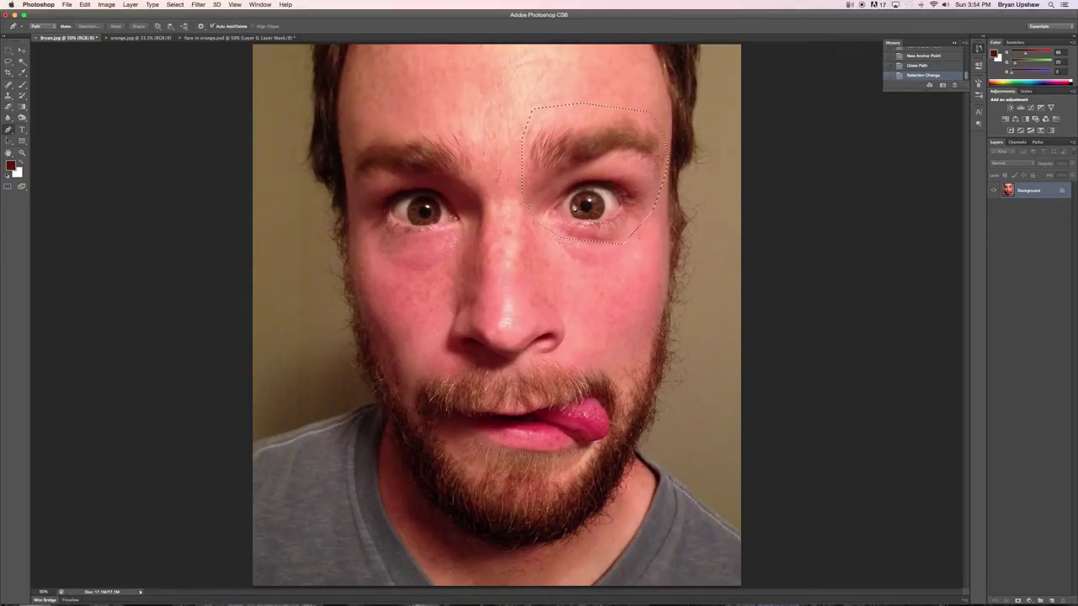
- Outline the left-hand eye and eyebrow with the Pen tool, convert the path to a 3-pixel feathered selection, and paste a copy into the orange photo
left_click(475, 143)
left_click(425, 115)
left_click(347, 145)
left_click(349, 193)
left_click(455, 253)
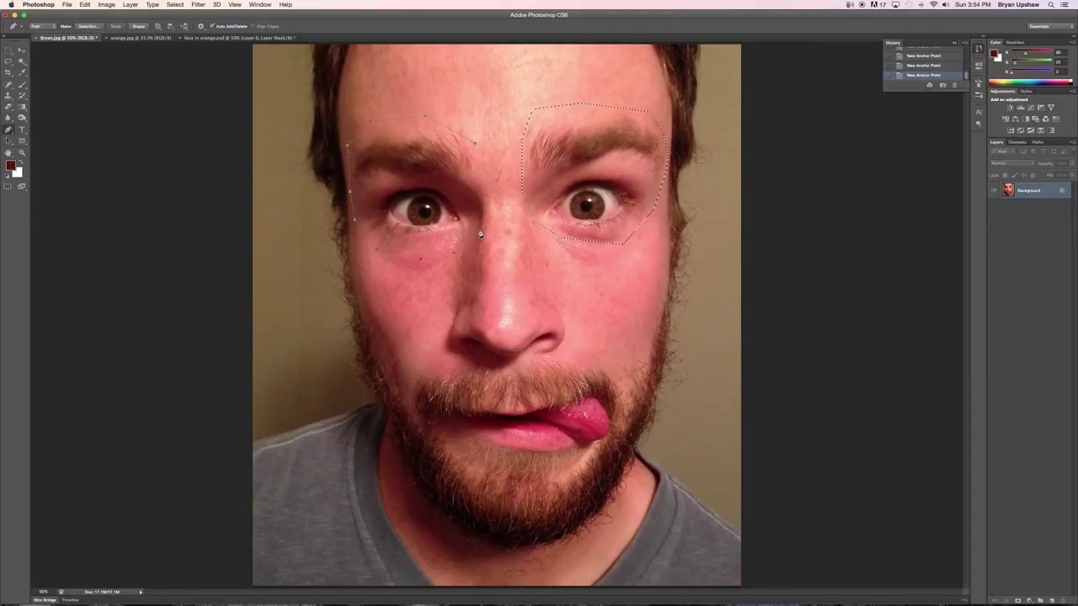
left_click(475, 147)
left_click(87, 28)
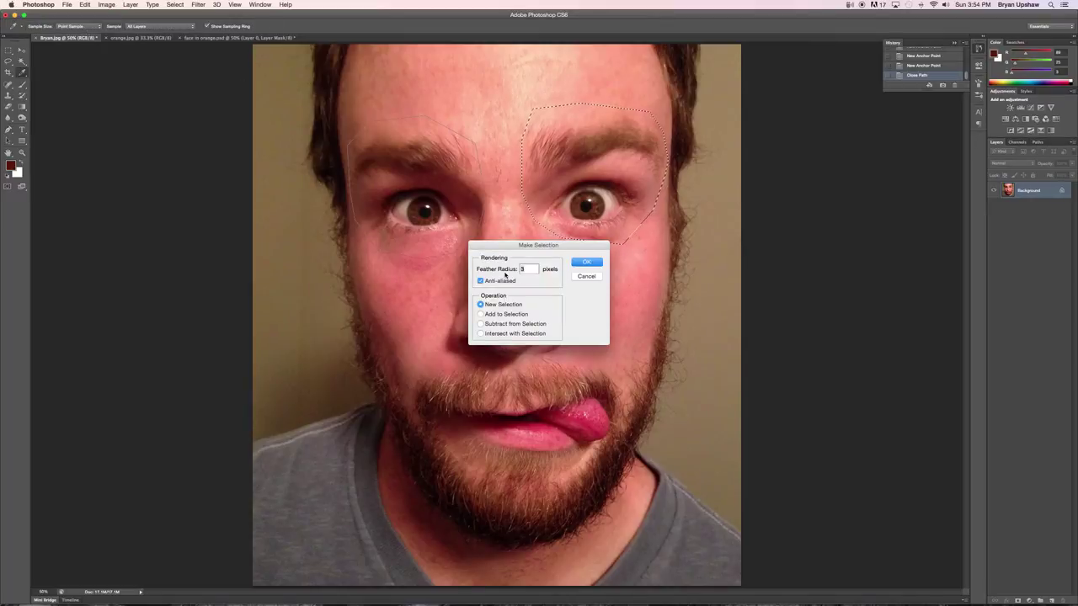
left_click(586, 264)
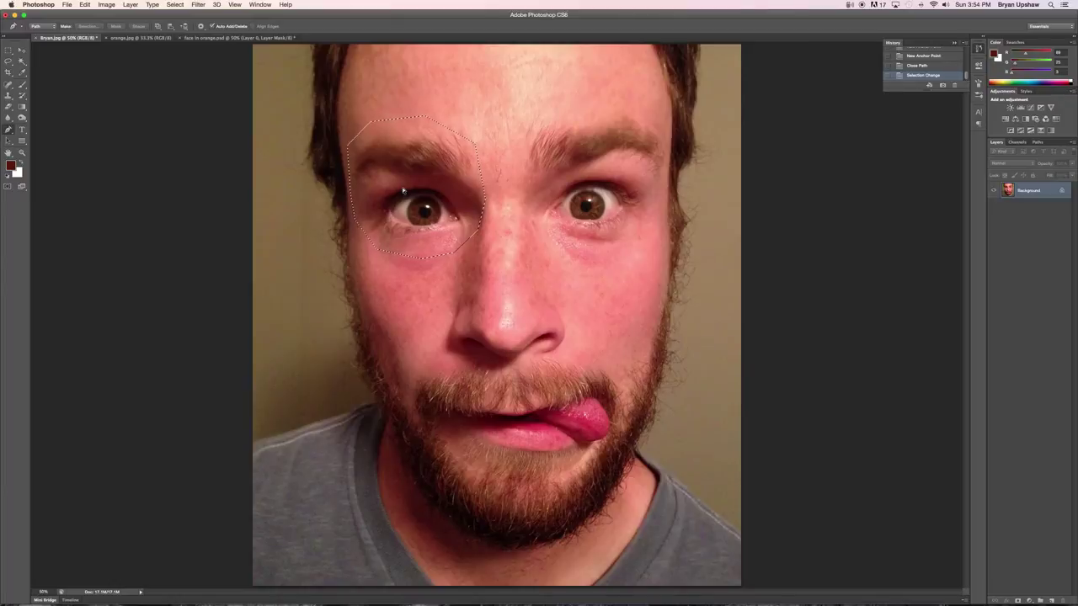
left_click(134, 40)
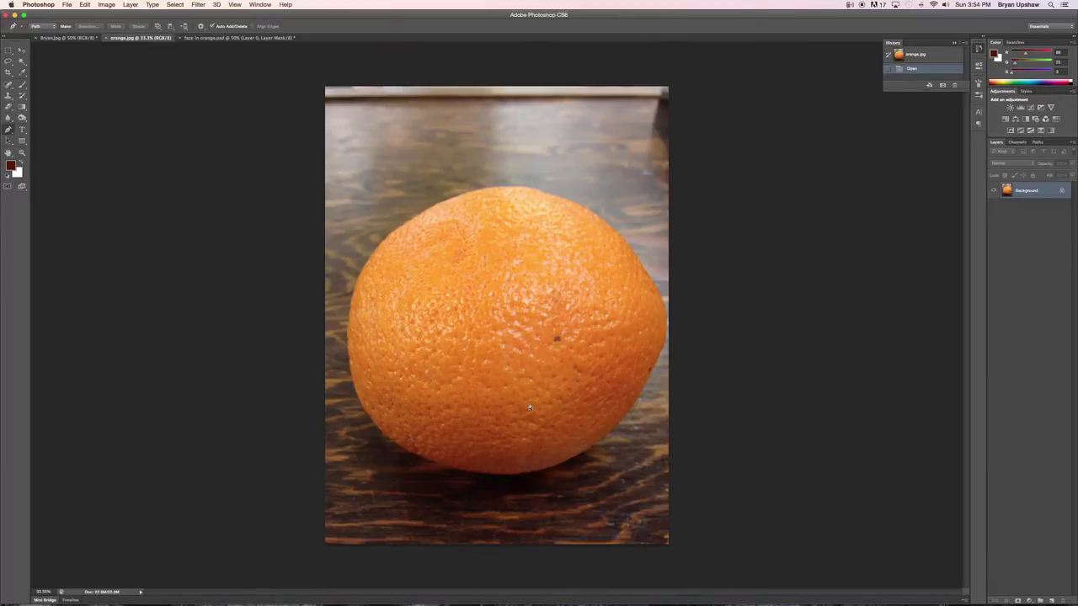
key("super+v")
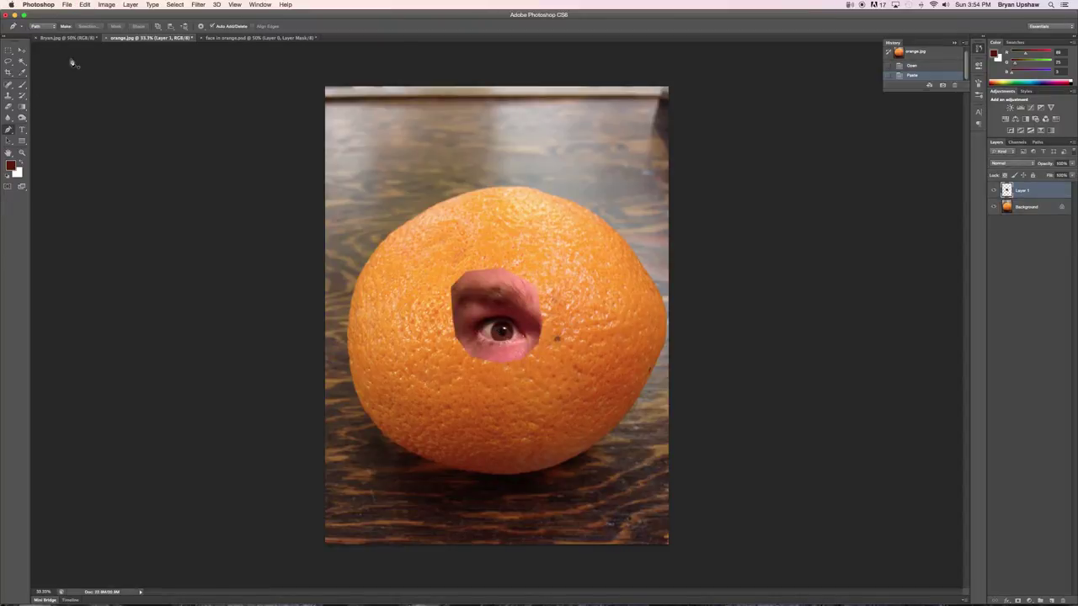
- Outline the face photo's right-hand eye and eyebrow, convert the path to a 3-pixel feathered selection, and paste a copy into the orange photo
left_click(63, 37)
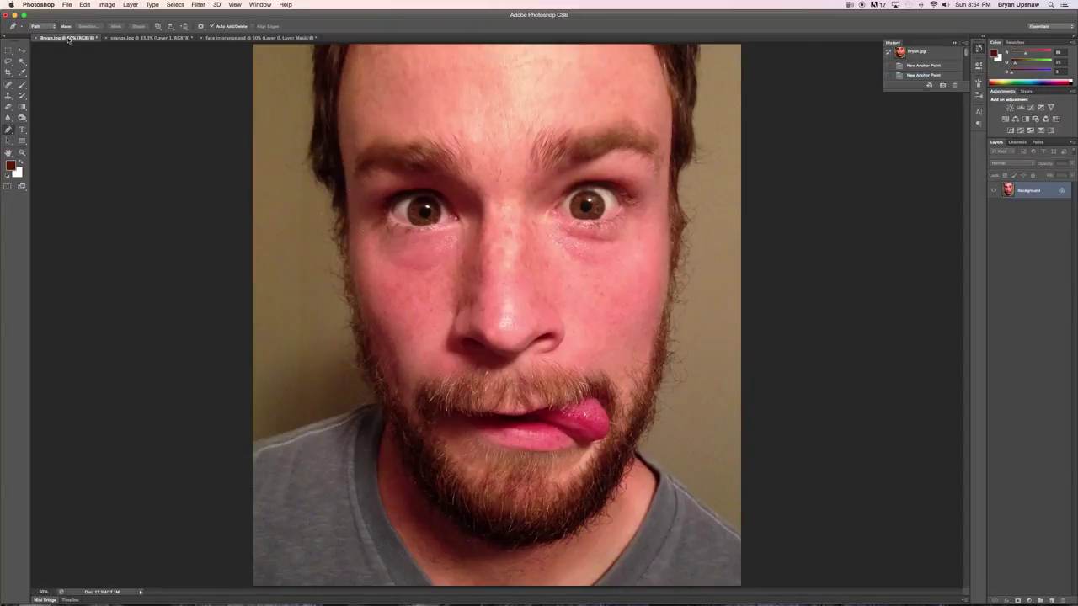
left_click(519, 199)
left_click(514, 131)
left_click(564, 103)
left_click(632, 106)
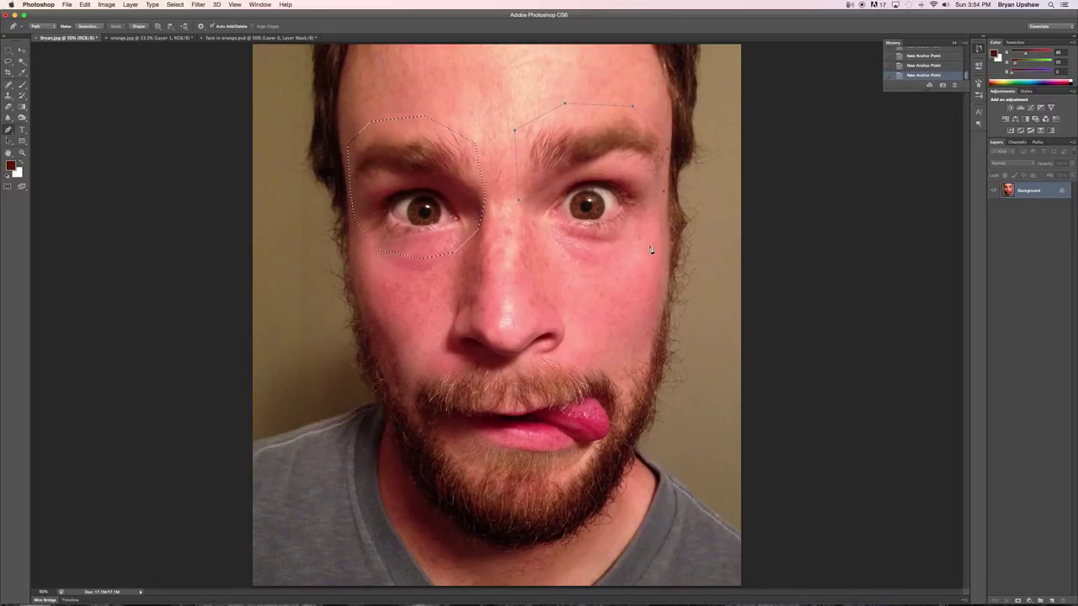
left_click(534, 238)
left_click(88, 27)
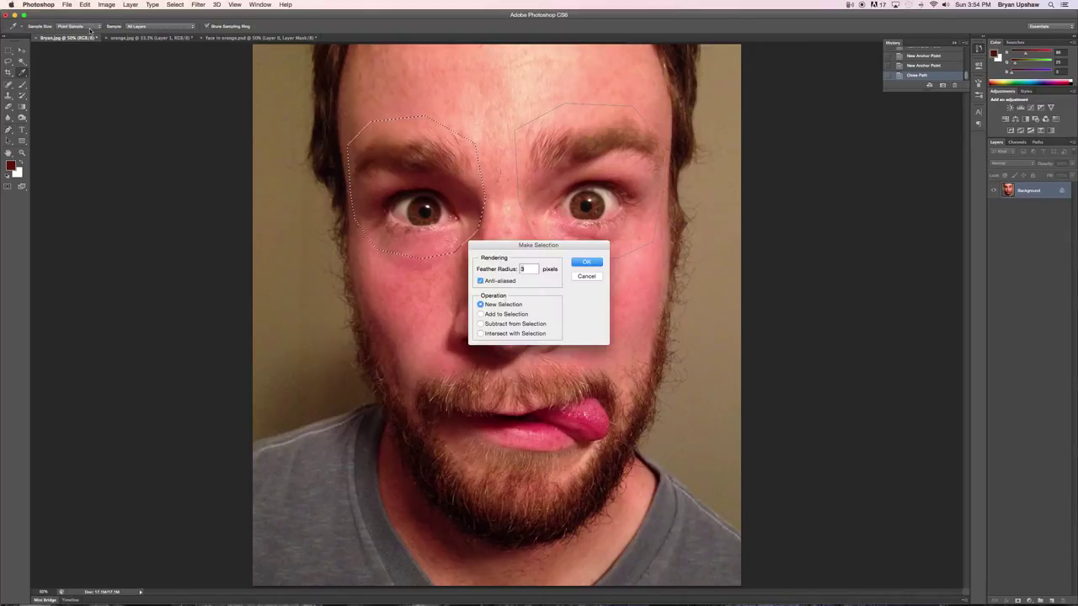
left_click(594, 263)
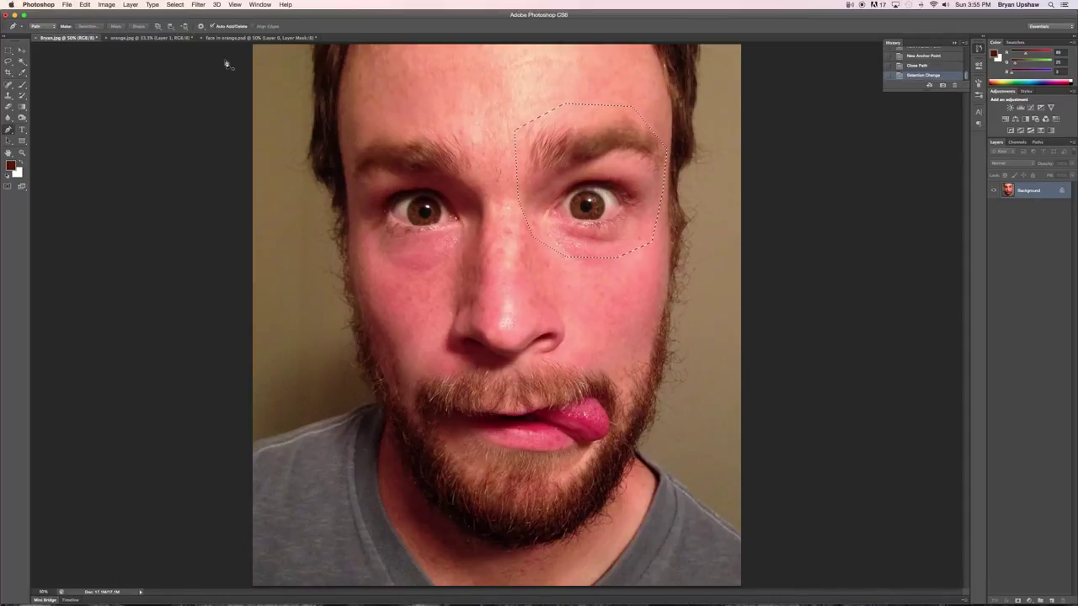
left_click(135, 39)
key("super+v")
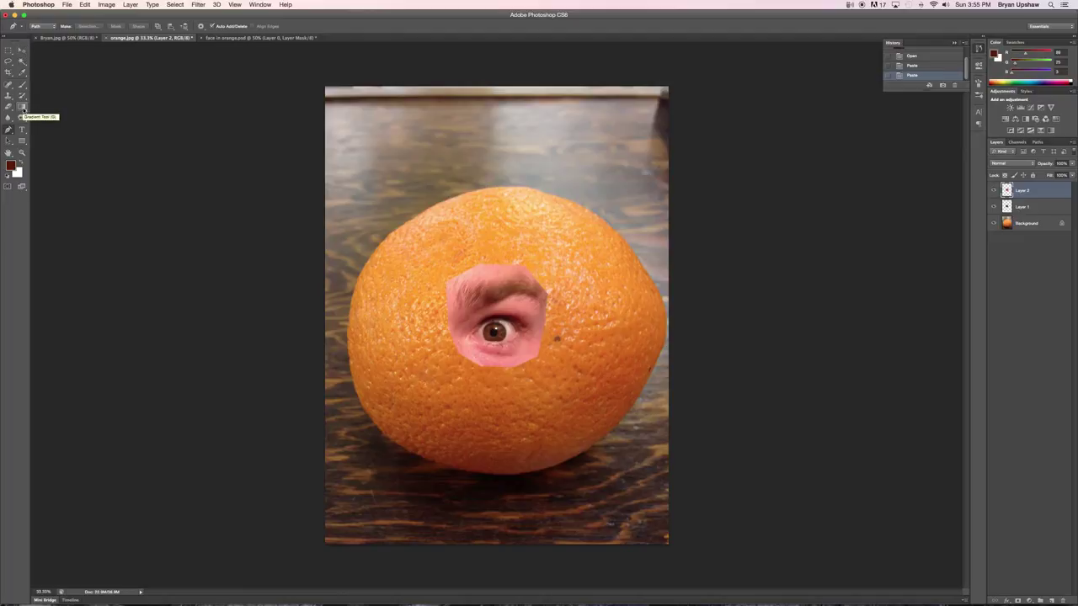
- Position the two pasted eye pieces level with each other across the upper half of the orange, leaving a small gap between them
left_click(20, 51)
left_click_drag(500, 320, 583, 307)
mouse_move(477, 327)
left_mouse_down()
mouse_move(439, 320)
mouse_move(516, 337)
mouse_move(477, 307)
left_mouse_up()
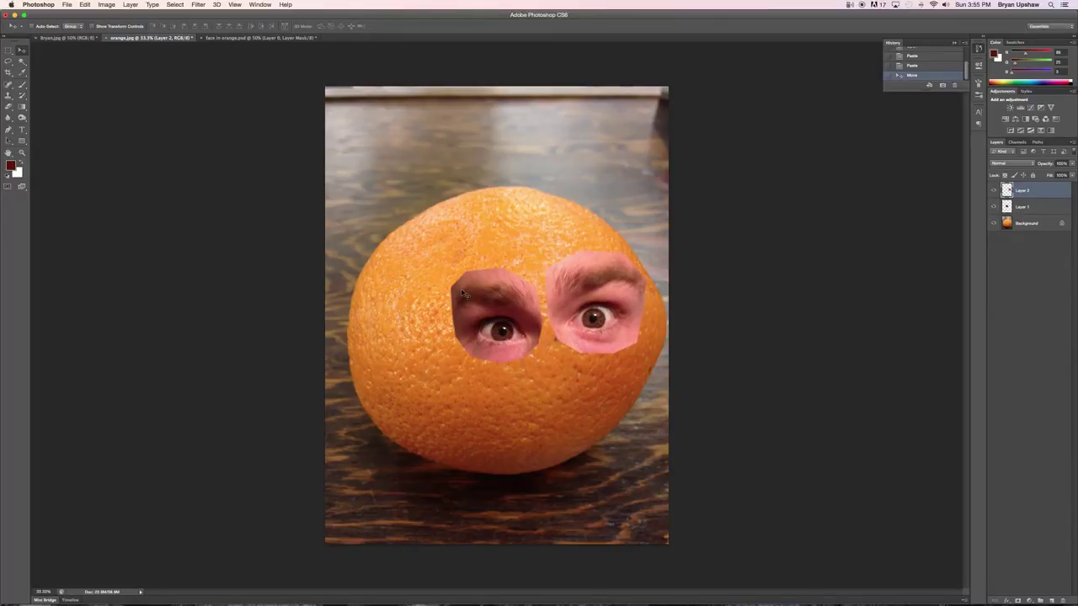
mouse_move(590, 317)
left_mouse_down()
mouse_move(570, 300)
mouse_move(577, 316)
left_mouse_up()
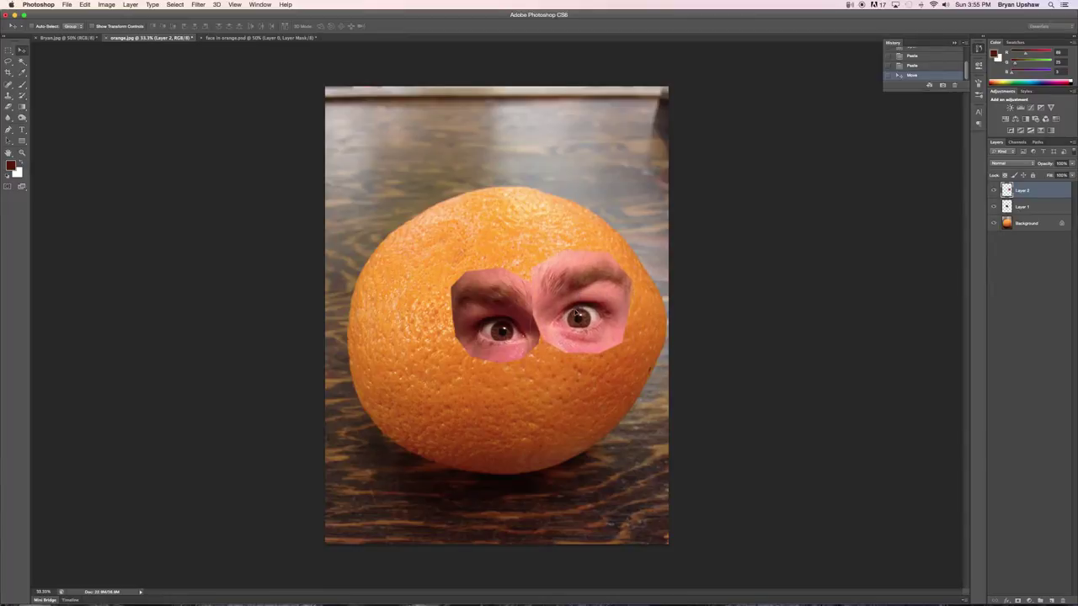
left_click(1024, 208)
left_click_drag(492, 320, 434, 309)
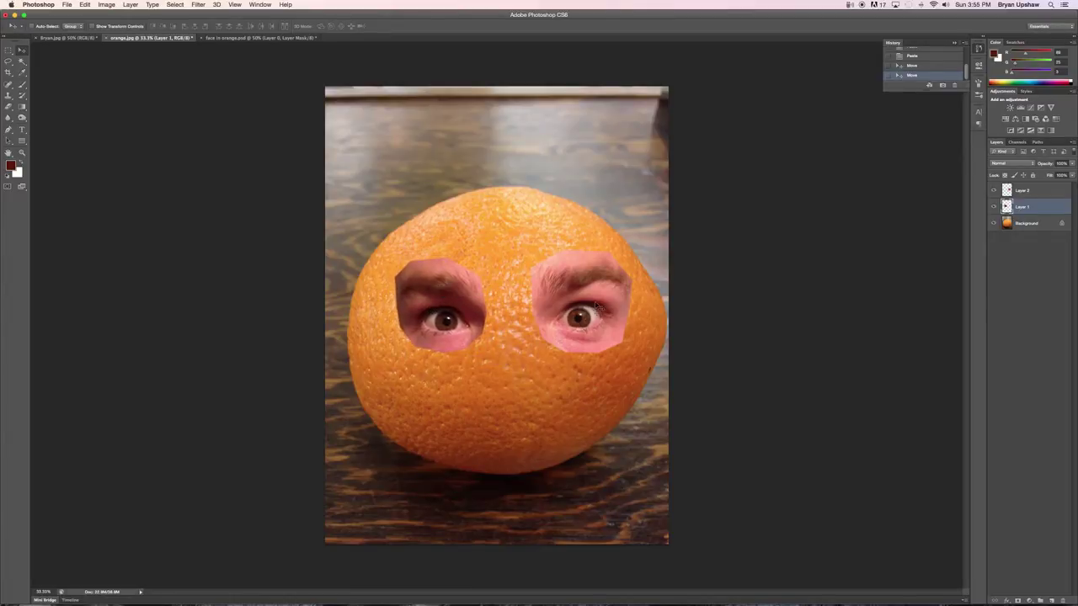
left_click_drag(591, 312, 585, 310)
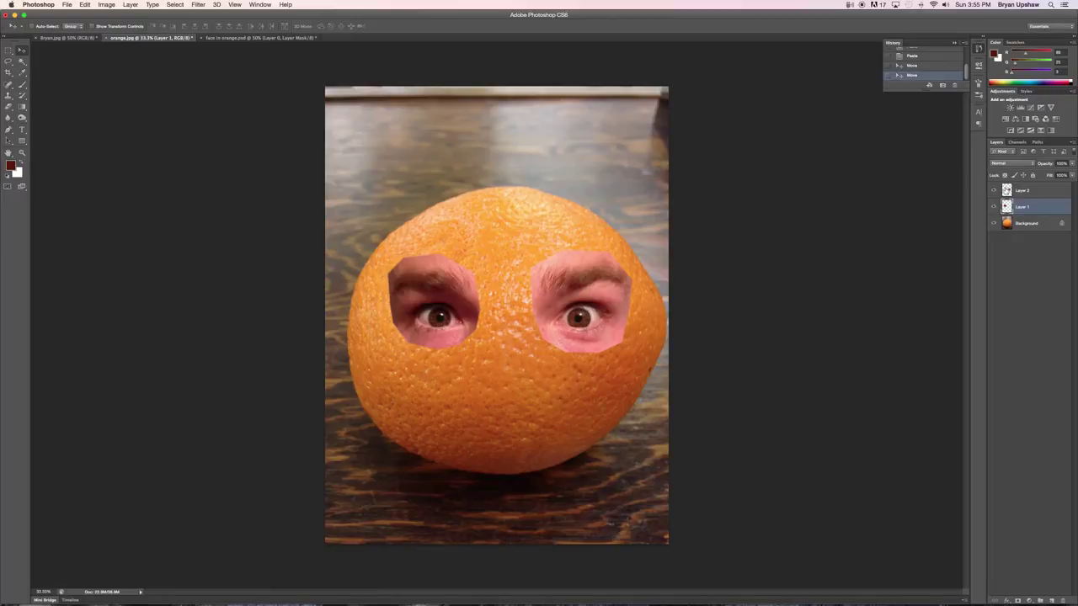
left_click(1008, 191)
left_click_drag(548, 312, 527, 311)
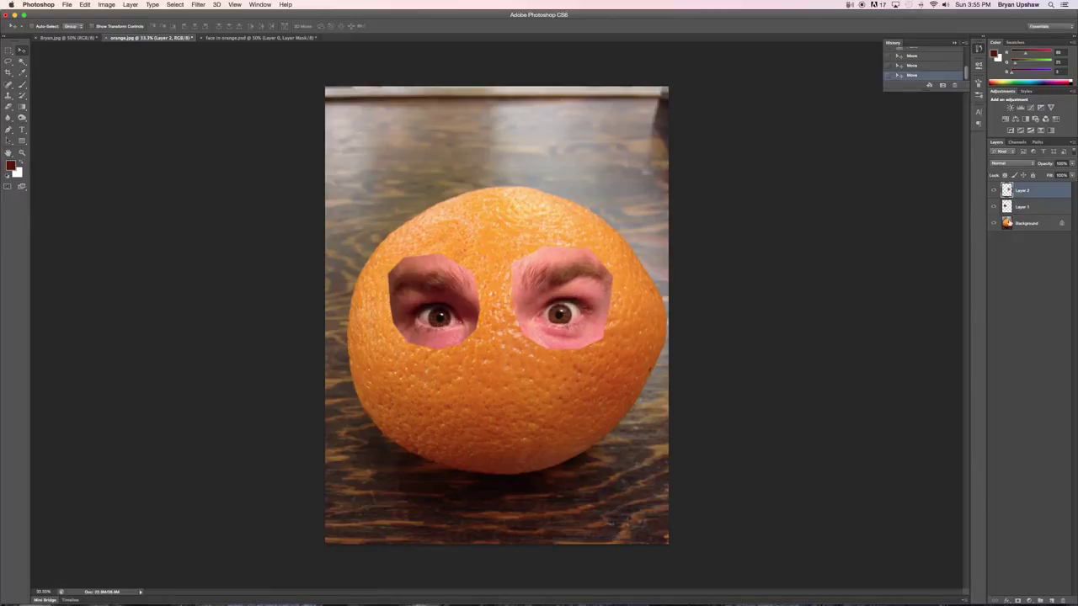
- Toggle Layer 2's visibility to identify its eye, and rename Layer 2 as Right Eye and Layer 1 as Left Eye
left_click(994, 191)
left_click(994, 191)
left_click(994, 191)
left_click(995, 191)
left_click(995, 191)
left_click(995, 191)
double_click(1021, 191)
double_click(1024, 207)
type("Left Eye")
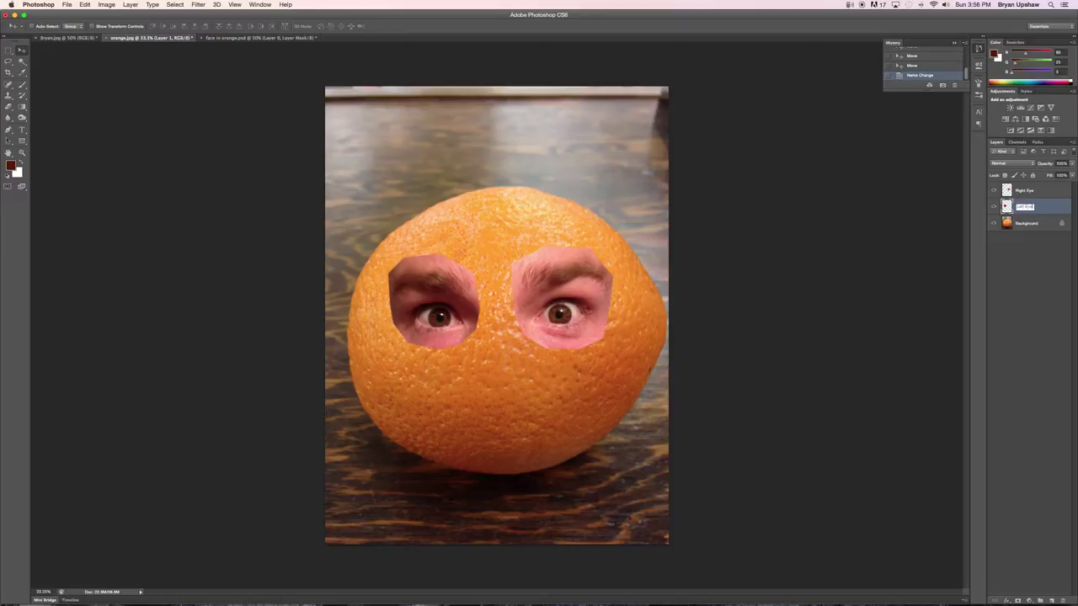
key("Return")
- Trace the lips and tongue in the face photo with a closed Pen tool path
left_click(66, 38)
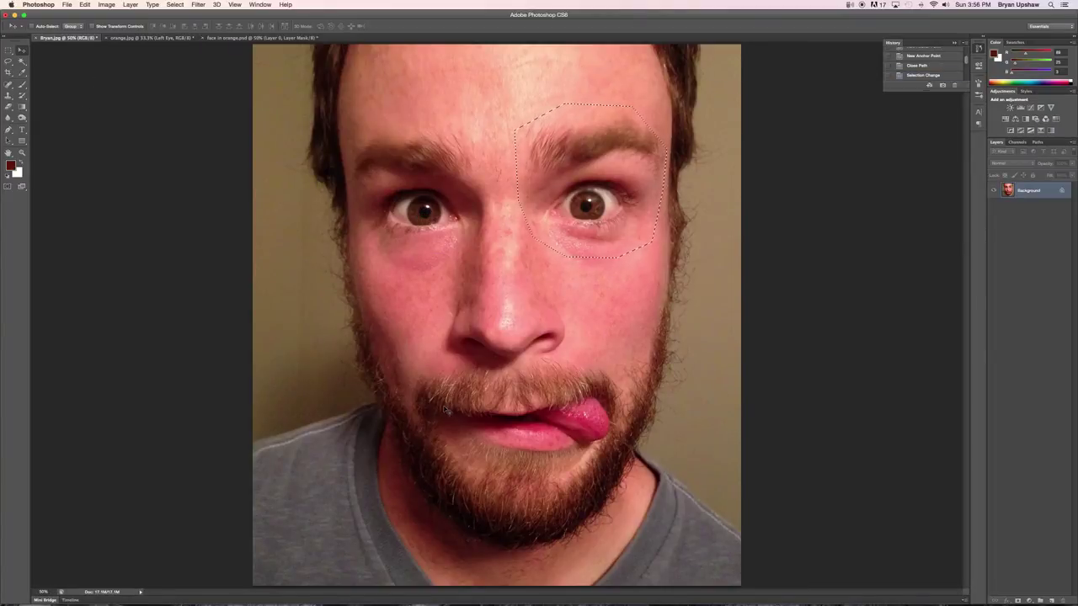
left_click(23, 96)
left_click(9, 130)
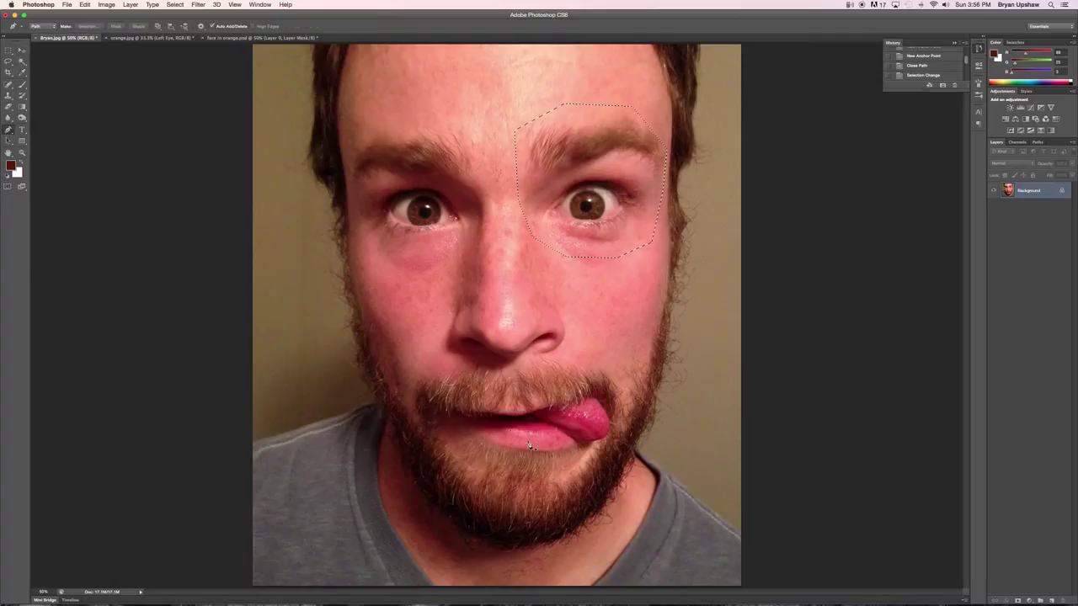
left_click(454, 414)
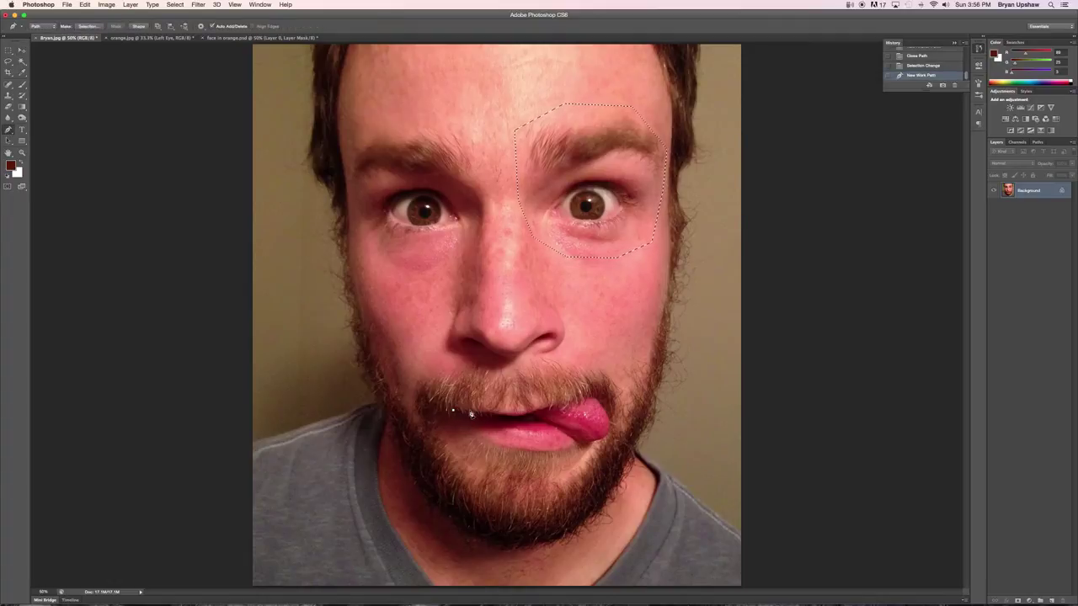
left_click(482, 417)
left_click(492, 416)
left_click(517, 415)
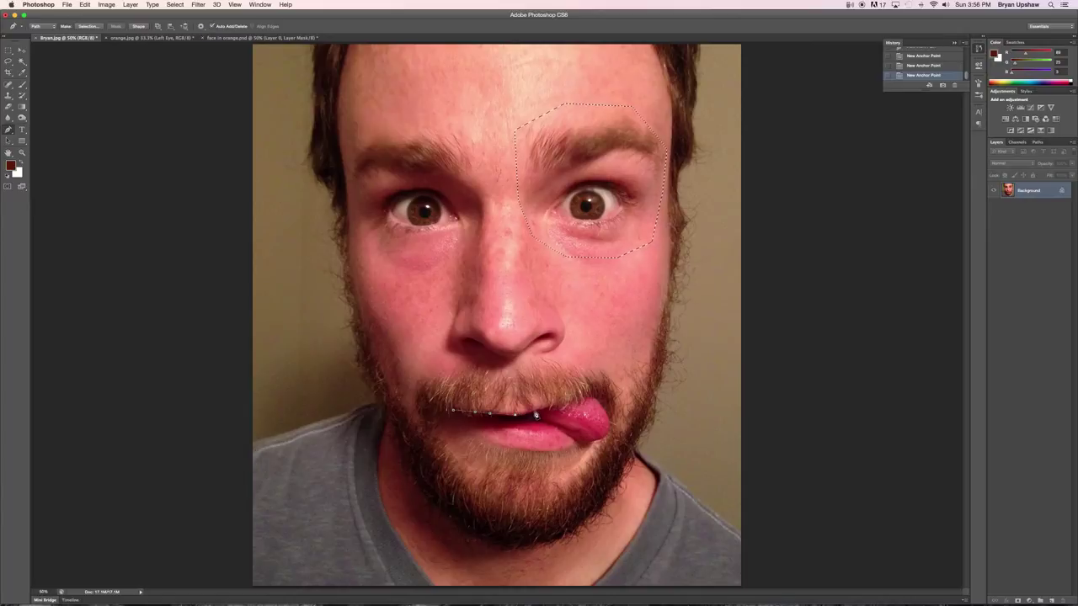
left_click(549, 408)
left_click(453, 414)
- Convert the mouth path to a new selection with a 3-pixel feather and paste a copy into the orange photo
left_click(87, 26)
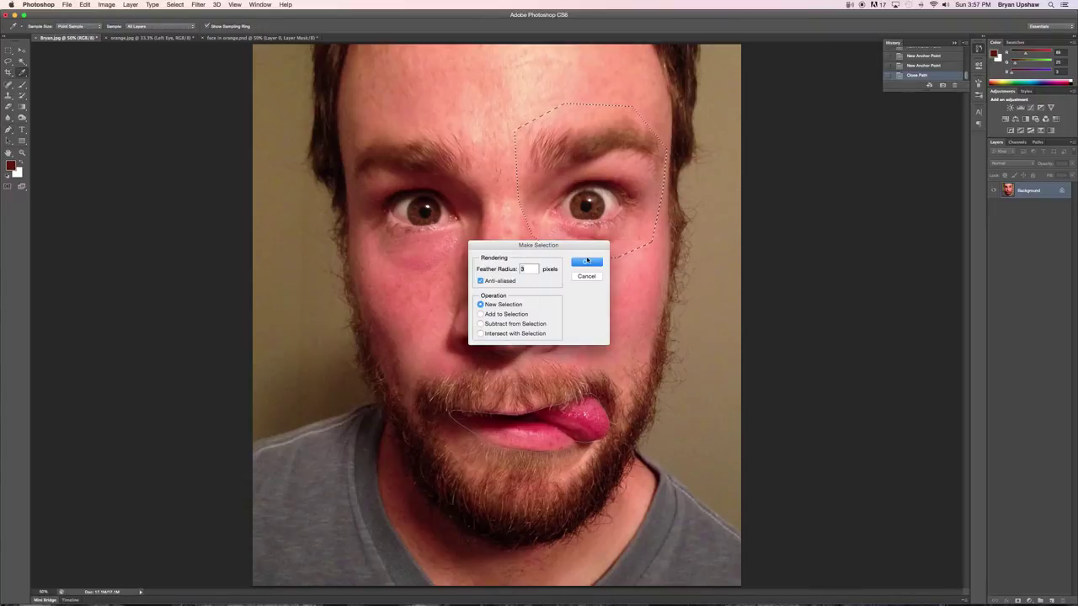
key("Return")
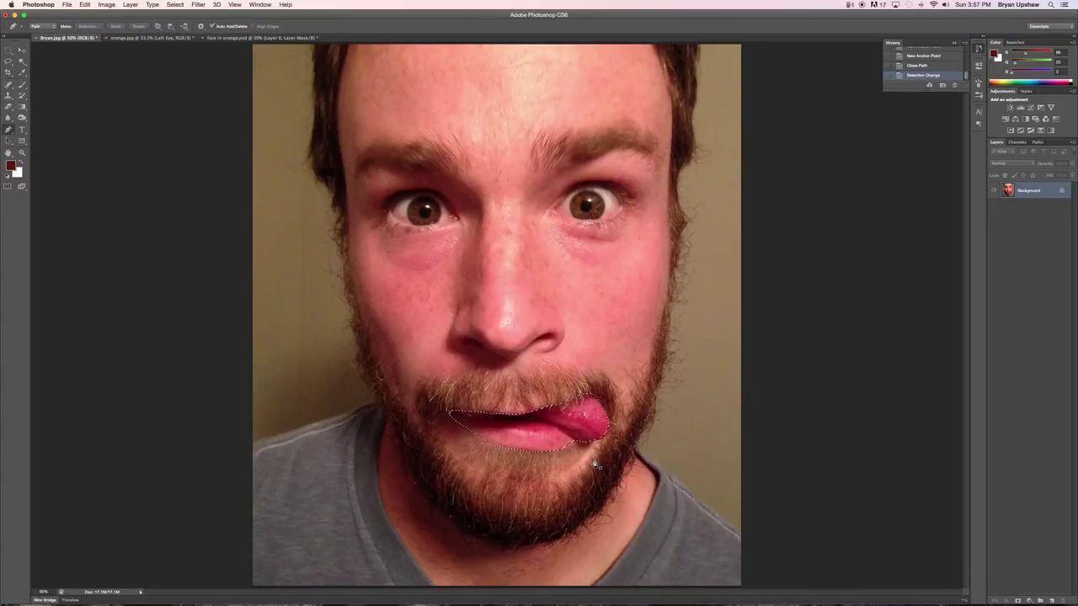
left_click(147, 38)
key("super+v")
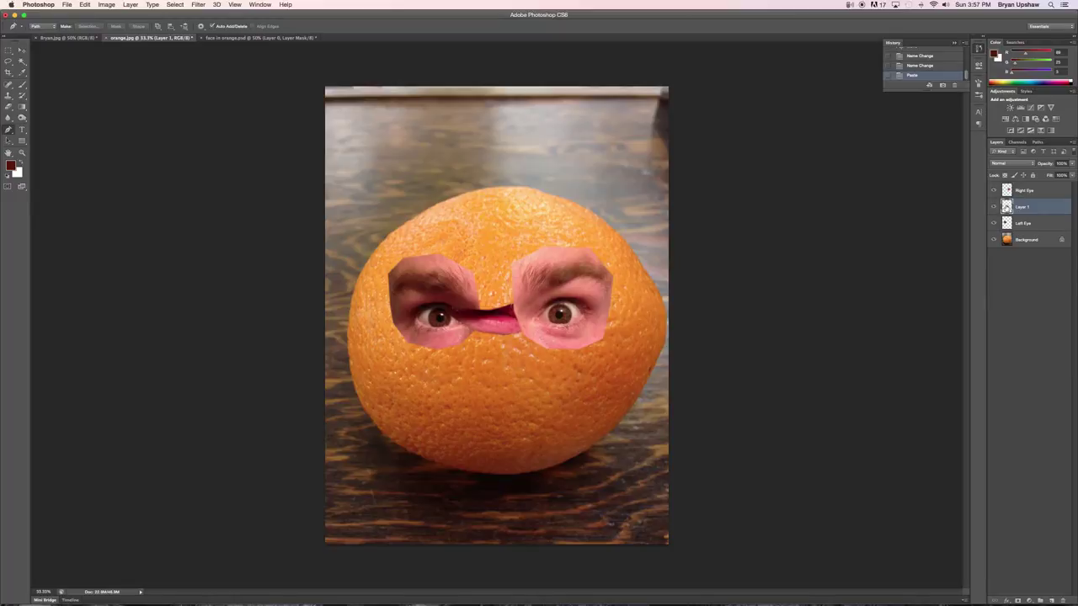
- Try the mouth layer at the top of the layer stack, toggle its visibility, and return it below the Right Eye layer
mouse_move(1007, 206)
left_mouse_down()
mouse_move(1014, 189)
mouse_move(1016, 199)
left_mouse_up()
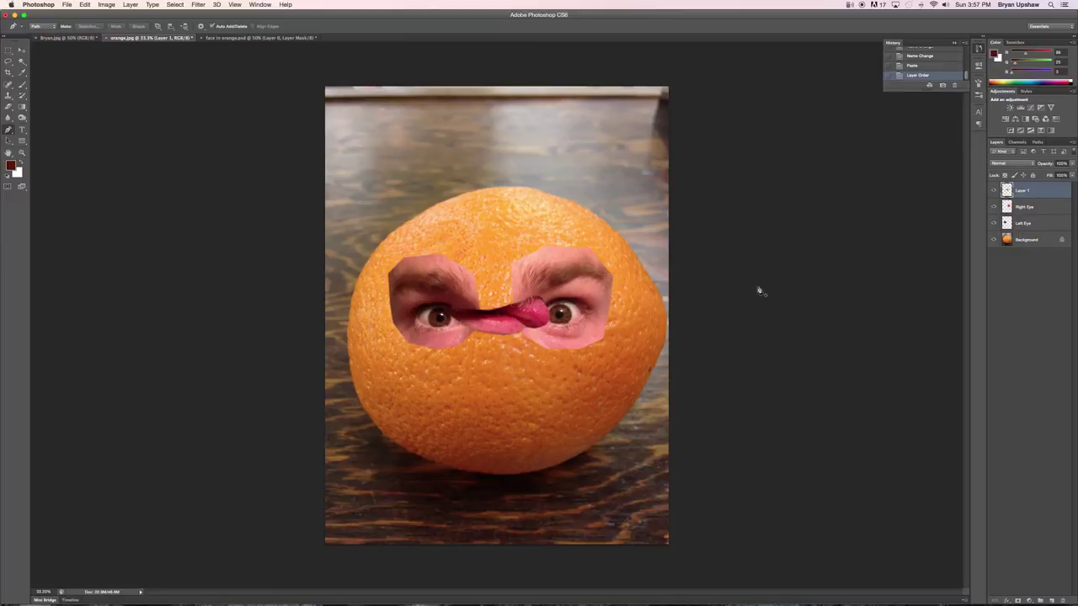
left_click(992, 190)
left_click(992, 190)
left_click_drag(1032, 193, 1033, 219)
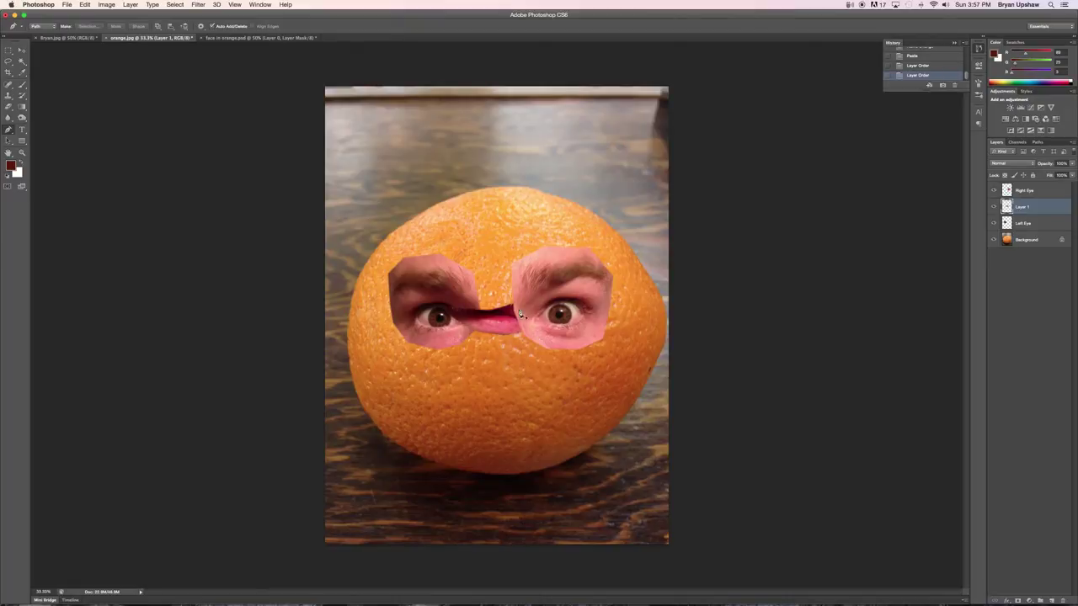
- Rename the pasted mouth layer as Mouth and move it above the Right Eye layer
double_click(1022, 208)
type("Mouth")
key("Return")
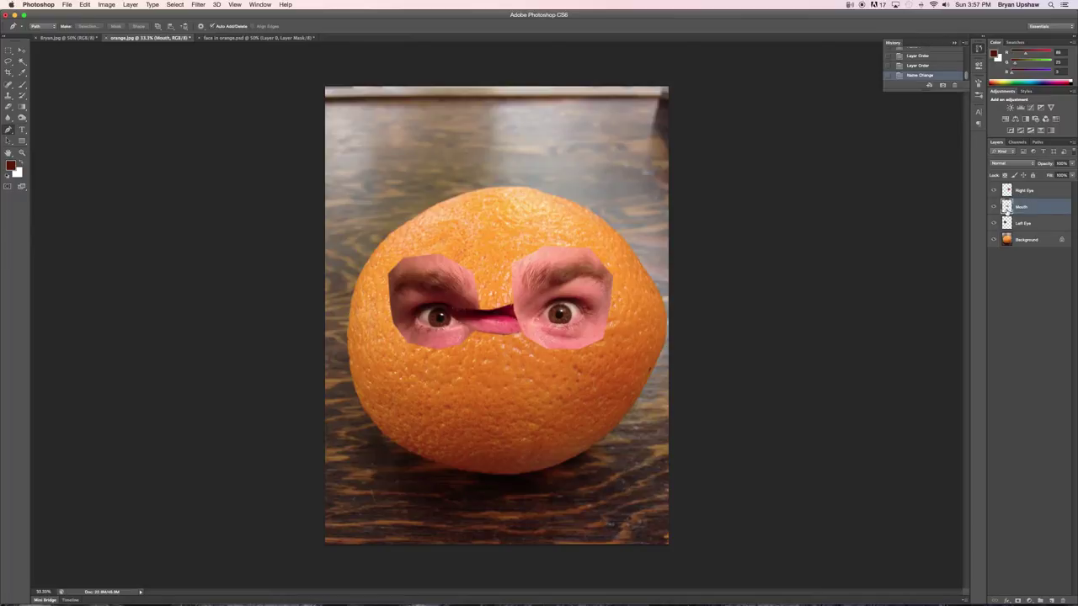
left_click_drag(1009, 209, 1009, 187)
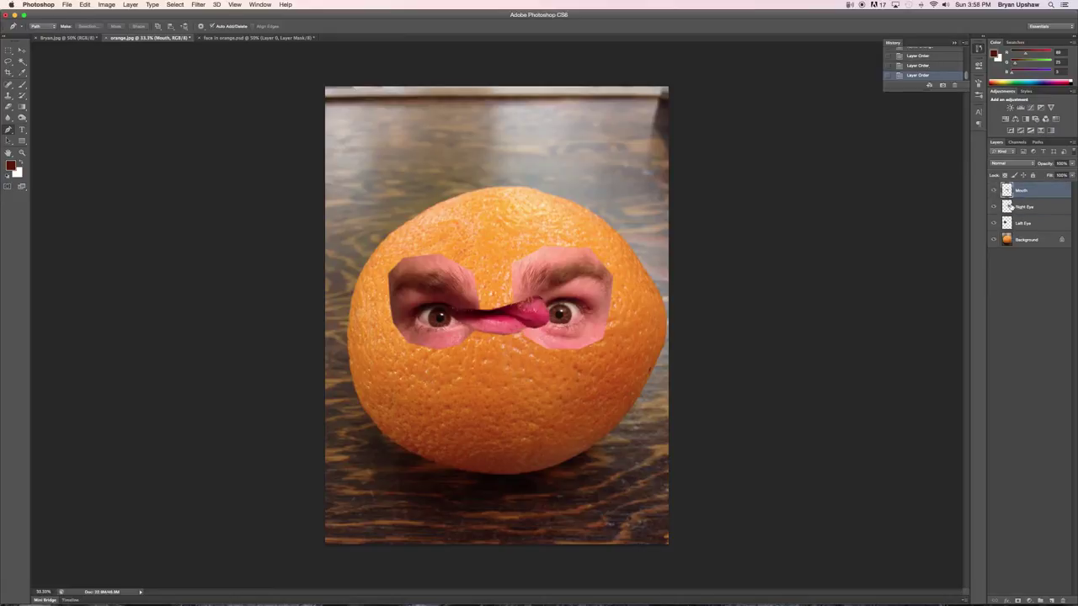
- Move the mouth down with the Move tool to the lower part of the orange, centred below the eyes
left_click(494, 328)
key("super+z")
left_click(22, 51)
left_click_drag(520, 329, 523, 410)
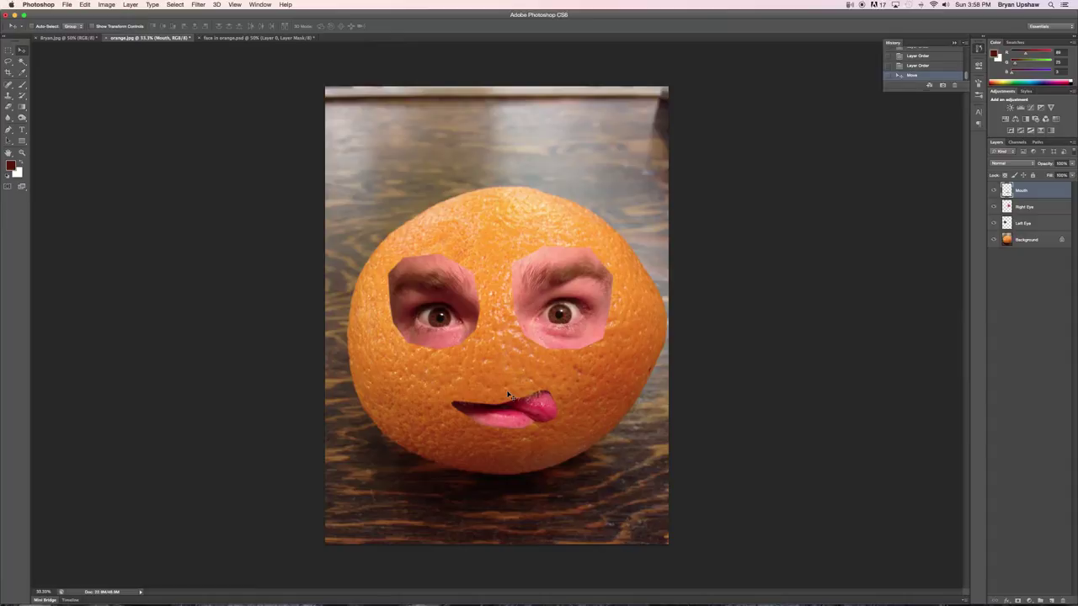
- Try enlarging the mouth proportionally to about 145% with Free Transform and recentring it below the eyes
key("super+t")
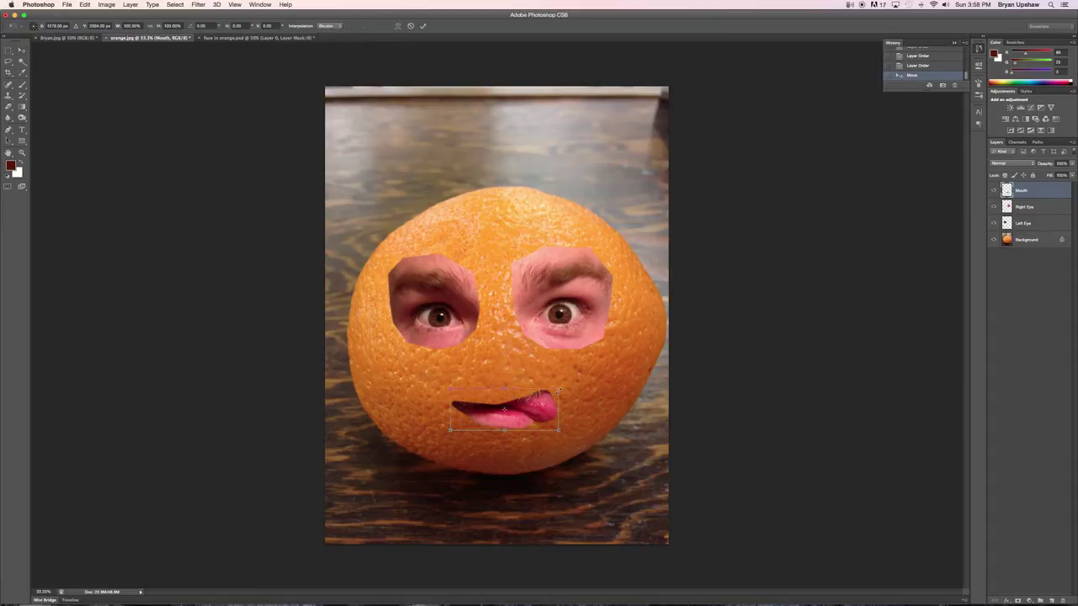
left_click_drag(558, 390, 607, 371)
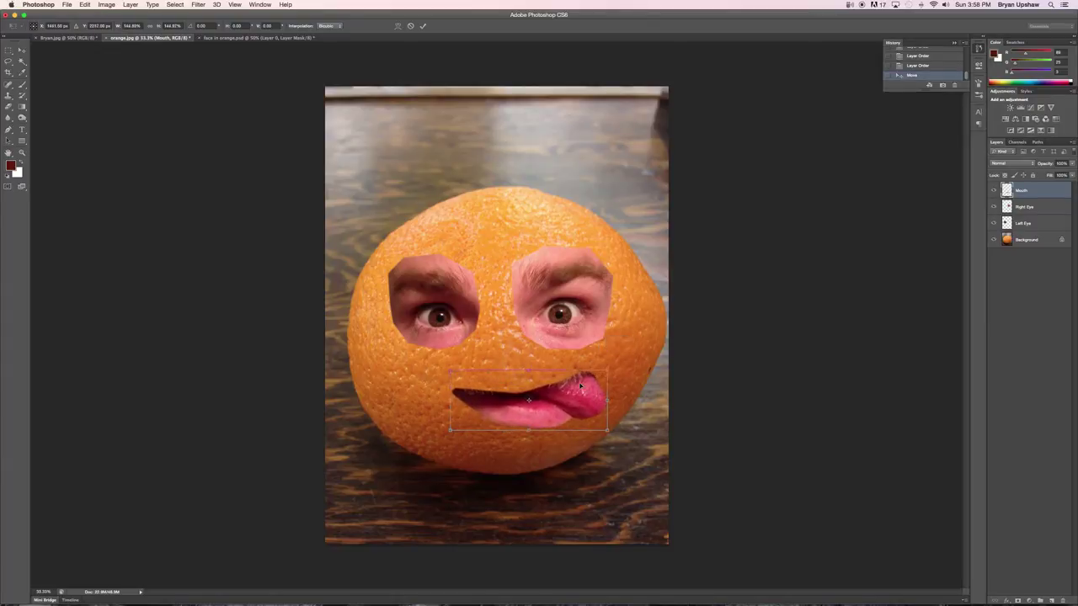
left_click_drag(544, 415, 518, 420)
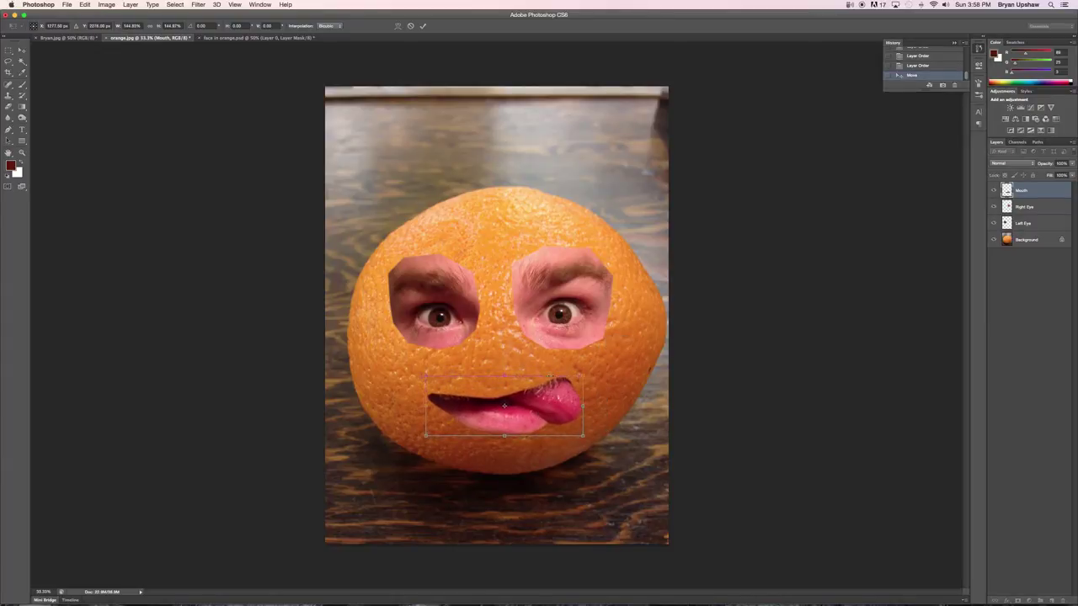
- Try warping the mouth by raising its corner and upper lip and pulling the lower lip down
left_click(286, 5)
type("t")
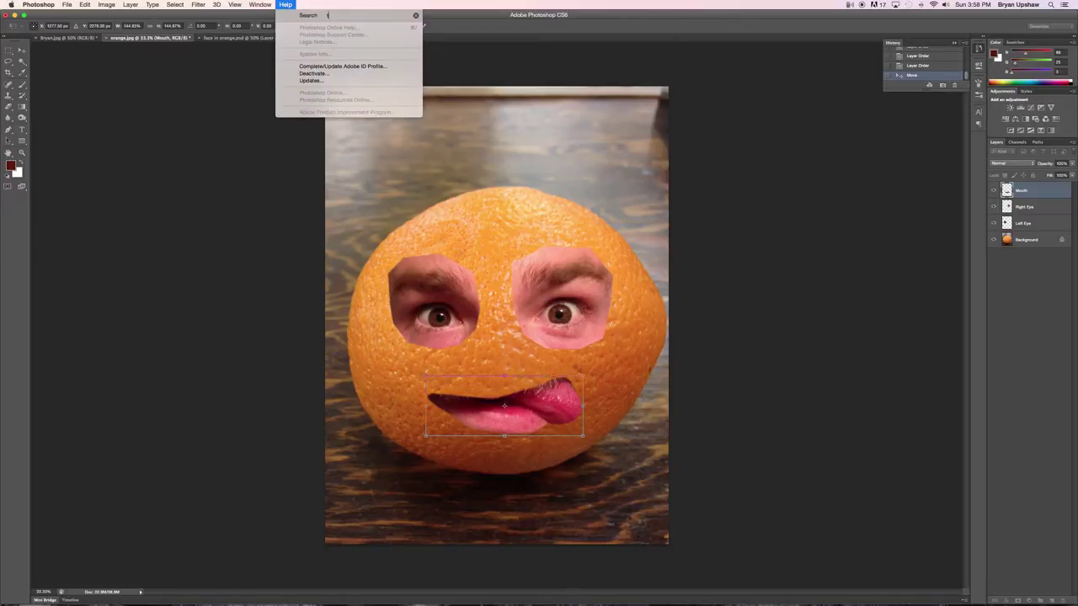
type("rans")
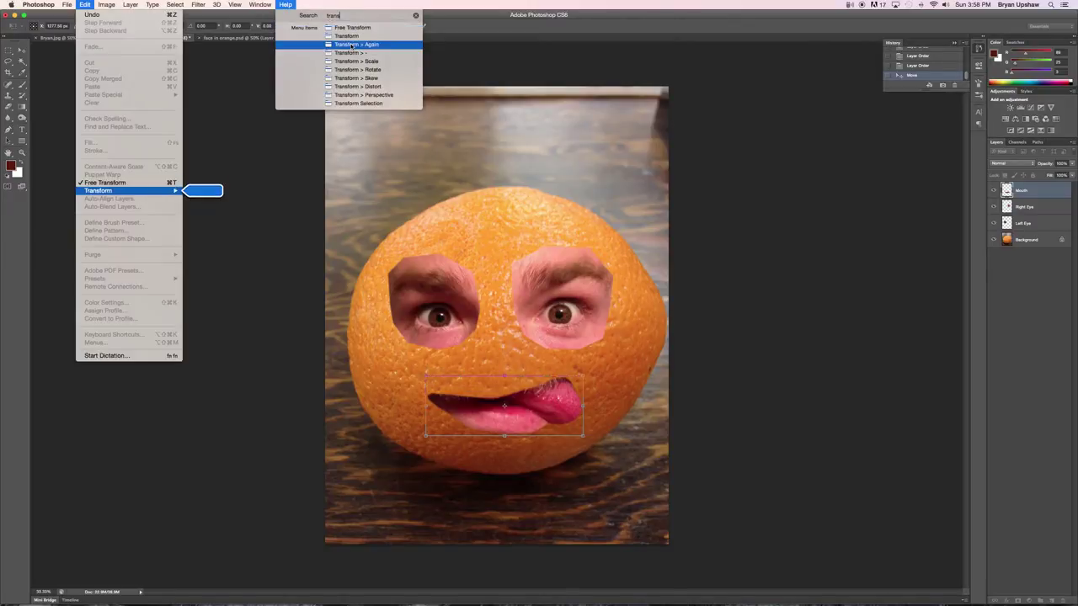
left_click(73, 5)
mouse_move(85, 5)
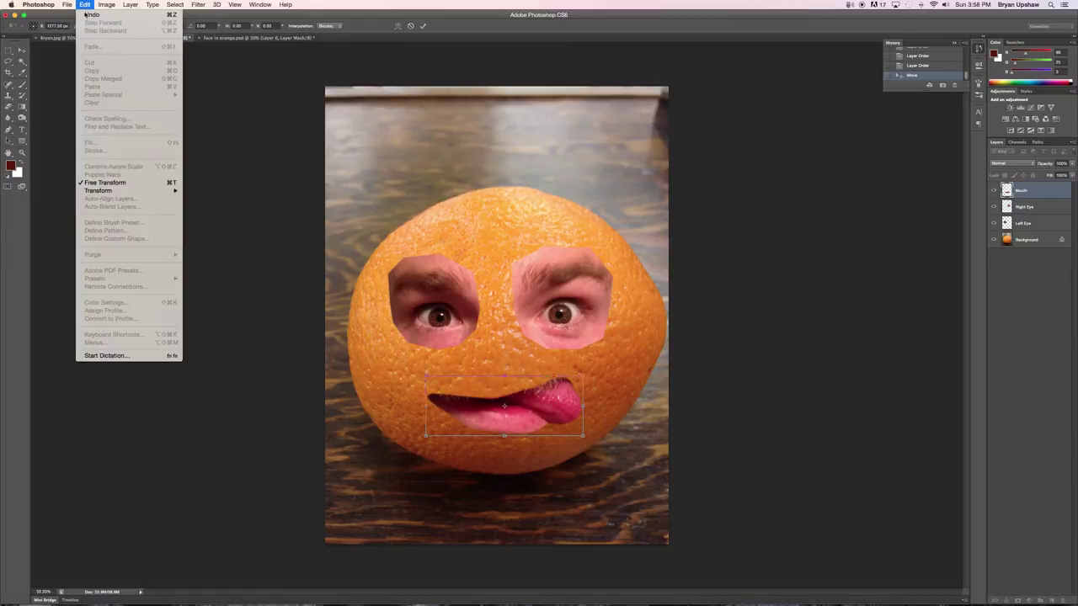
mouse_move(156, 192)
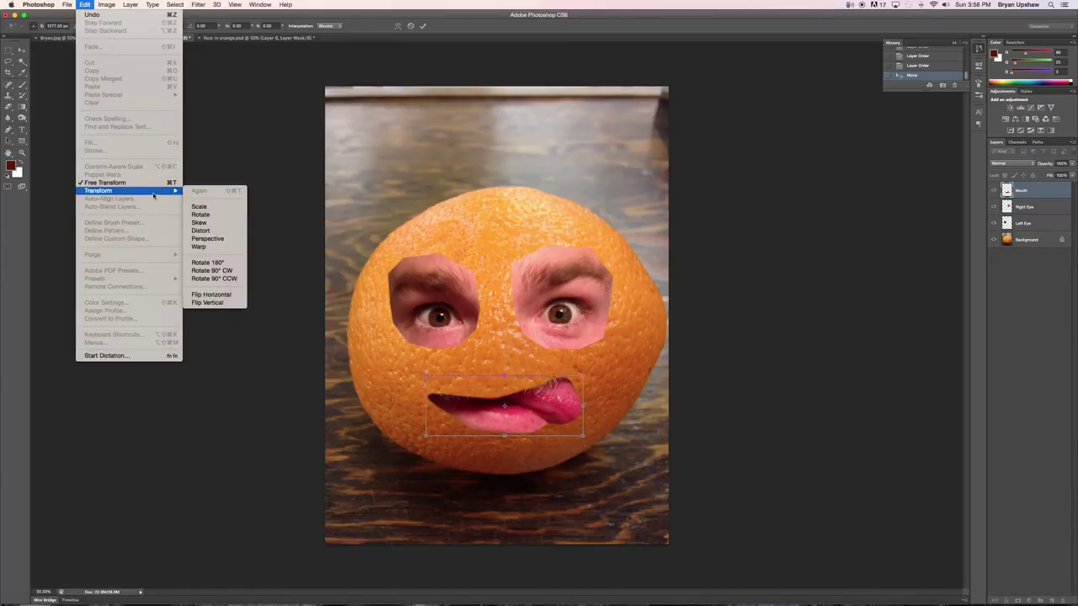
left_click(215, 247)
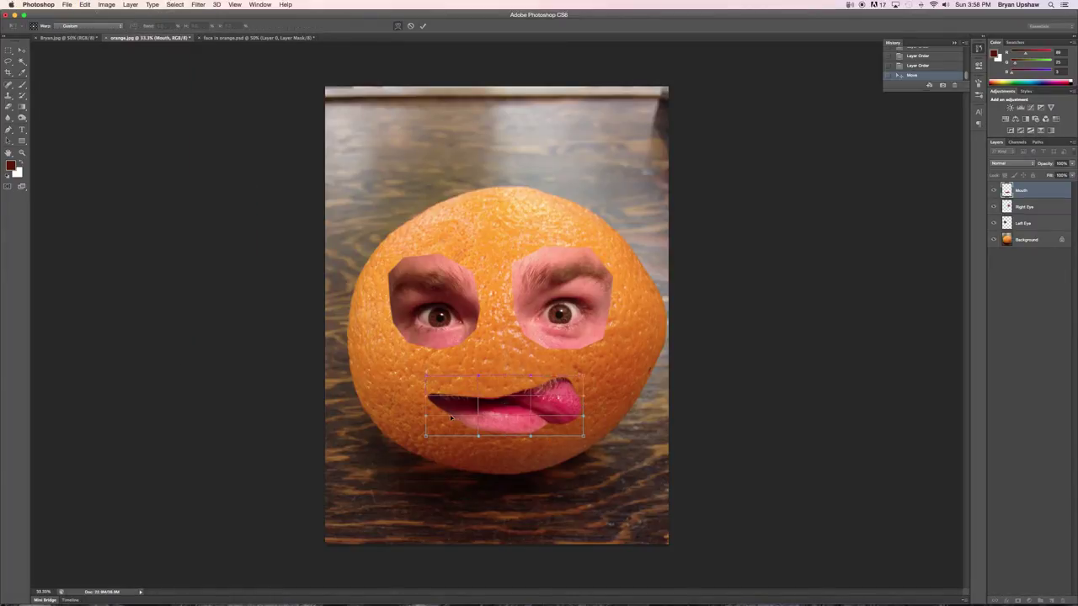
left_click_drag(447, 418, 432, 382)
left_click_drag(477, 425, 471, 444)
mouse_move(481, 395)
left_mouse_down()
mouse_move(482, 368)
mouse_move(484, 381)
left_mouse_up()
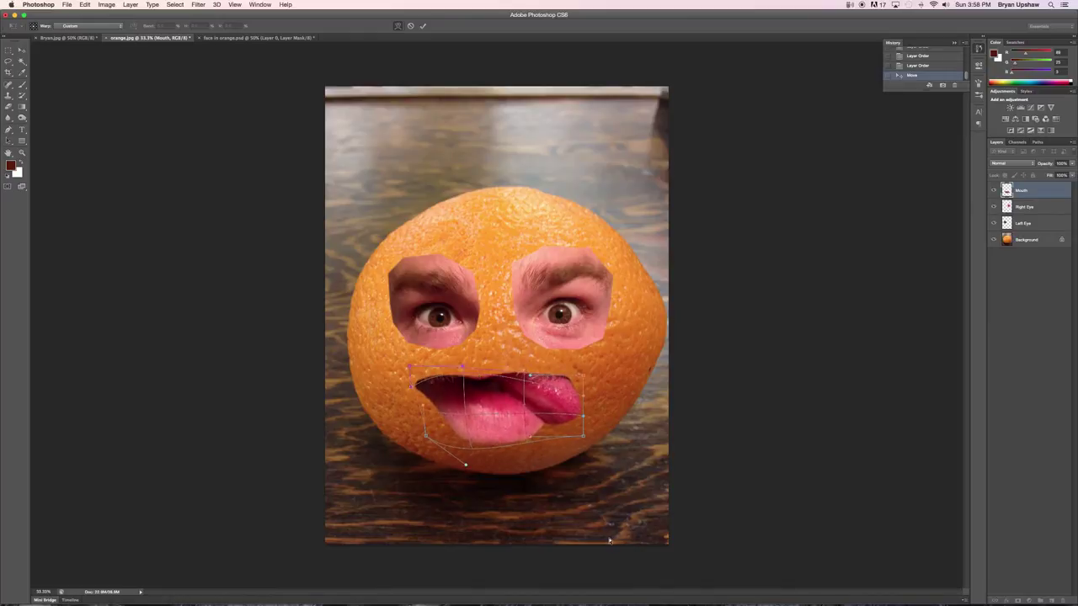
- Look through the edit history, apply the mouth warp, and revert to the state before the transform
scroll(910, 74, "up", 2)
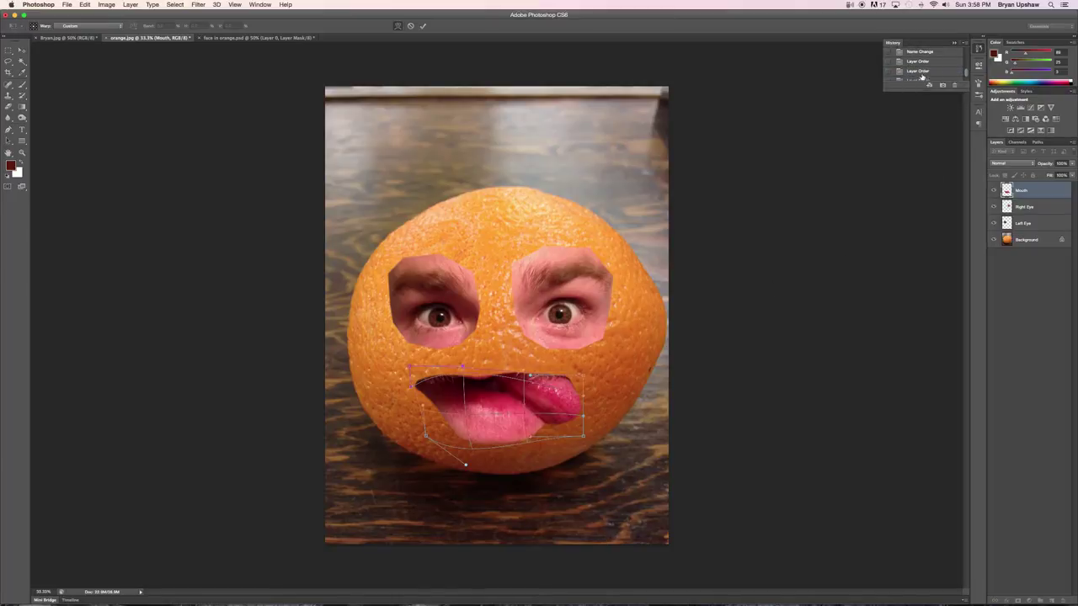
scroll(918, 63, "up", 3)
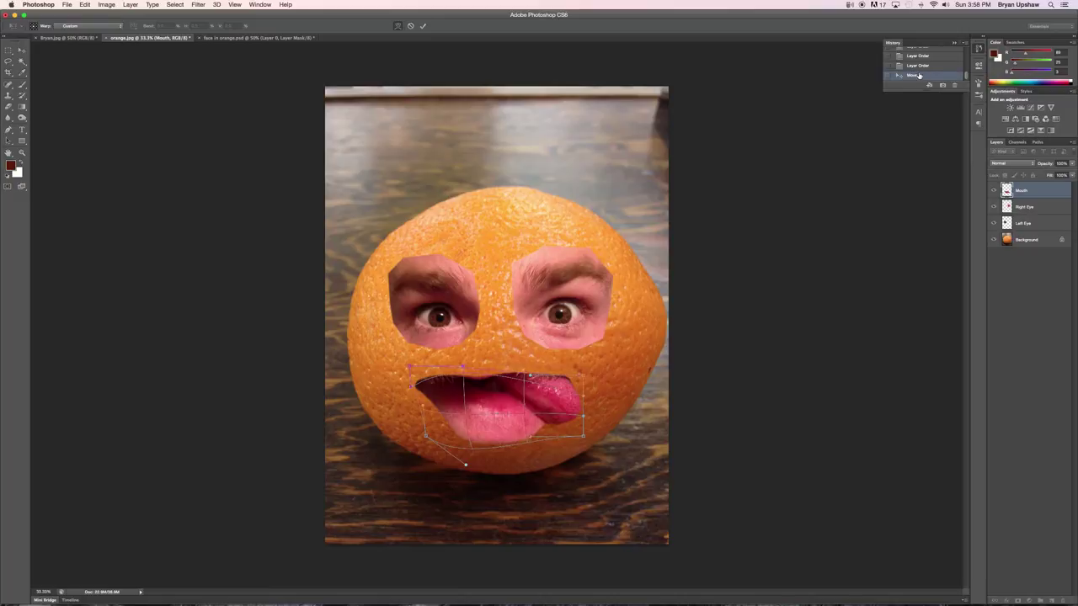
scroll(916, 70, "down", 4)
scroll(915, 73, "up", 4)
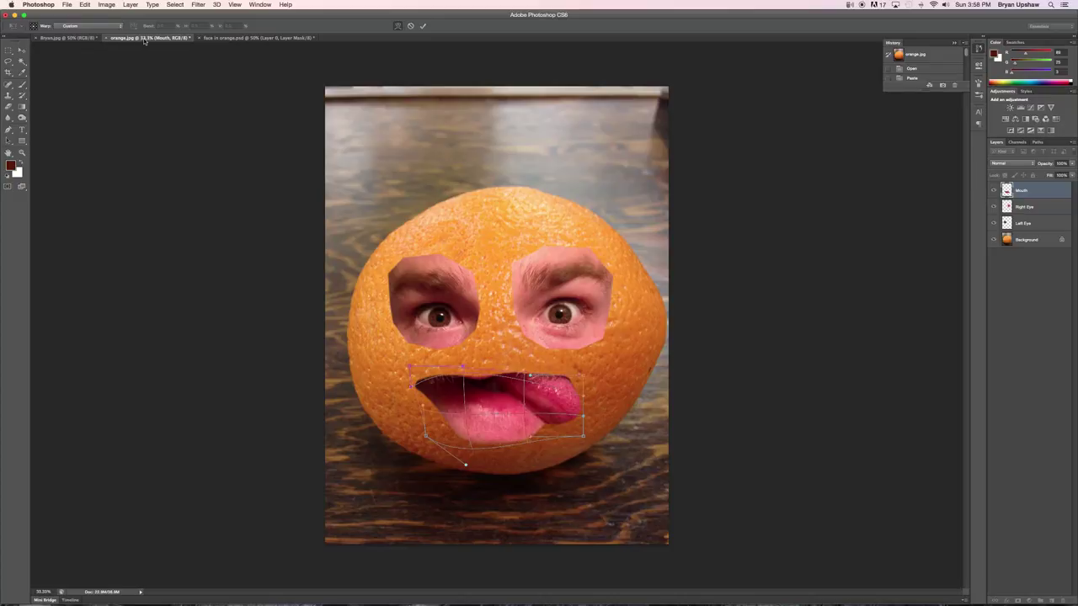
scroll(918, 75, "down", 4)
scroll(918, 75, "down", 2)
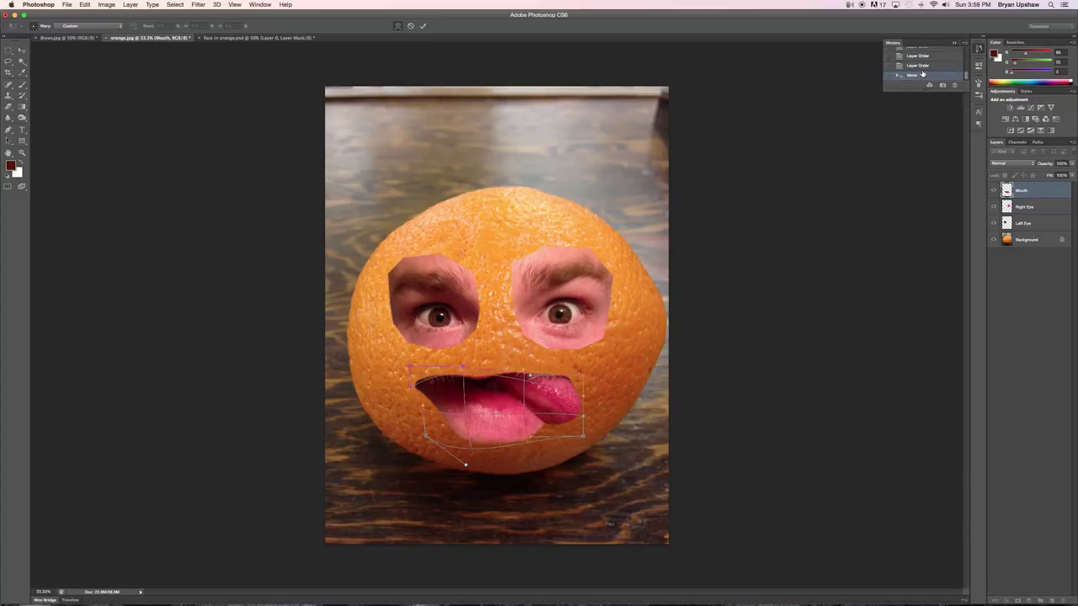
scroll(922, 74, "up", 10)
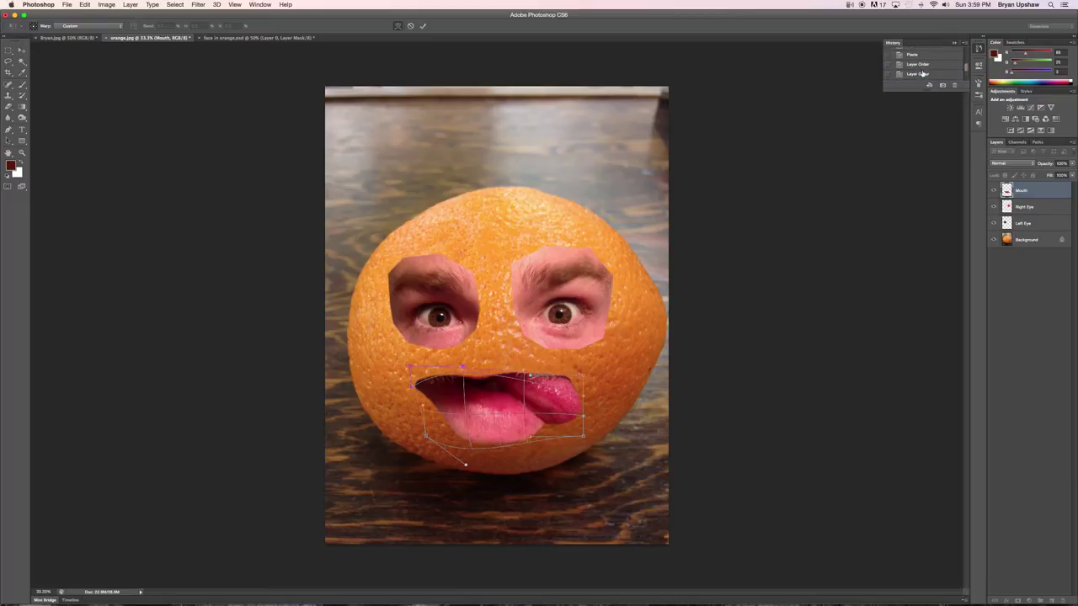
scroll(921, 74, "up", 1)
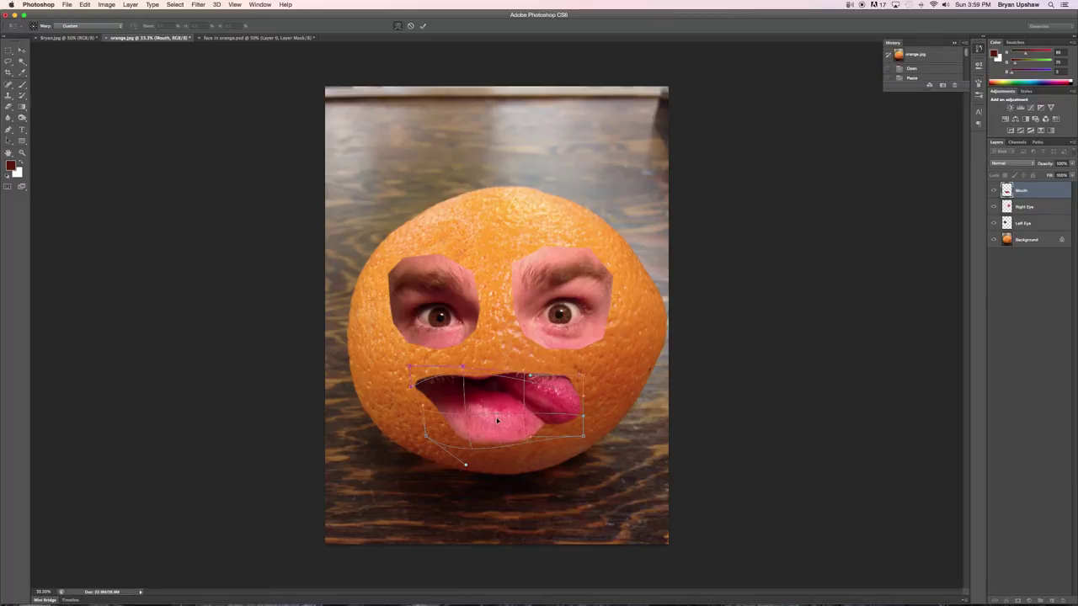
key("Return")
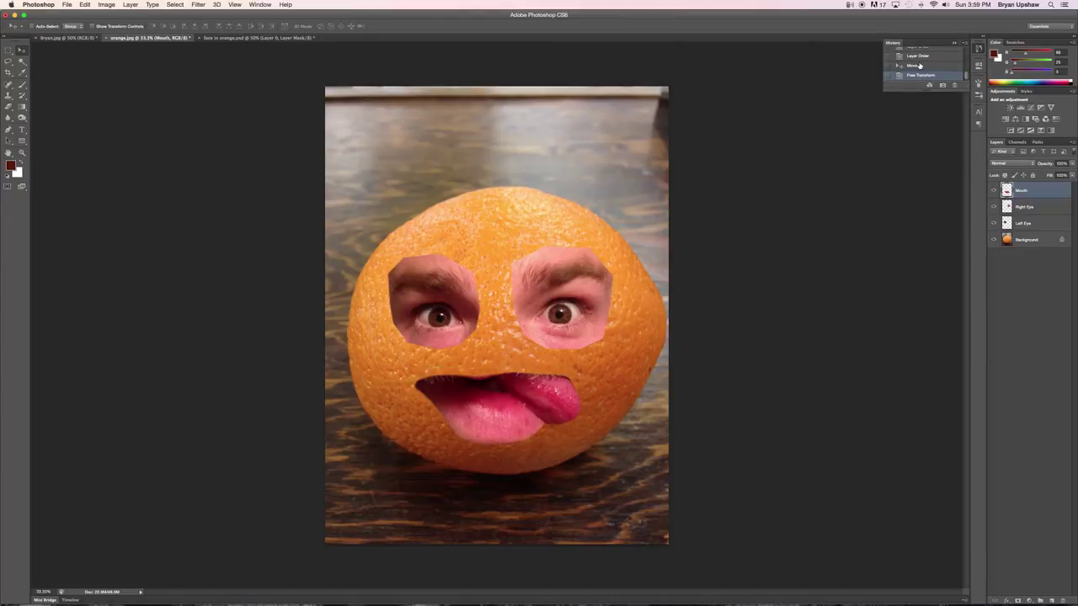
left_click(915, 65)
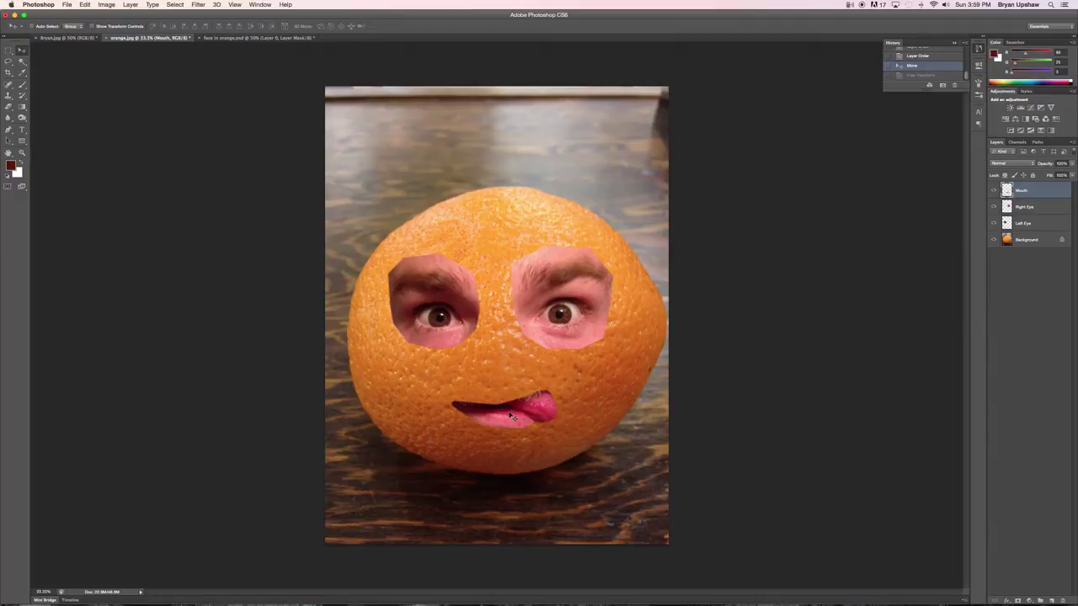
- Stretch the mouth to about 160% width and make it taller, apply the transform, and shift the mouth slightly lower
key("super+t")
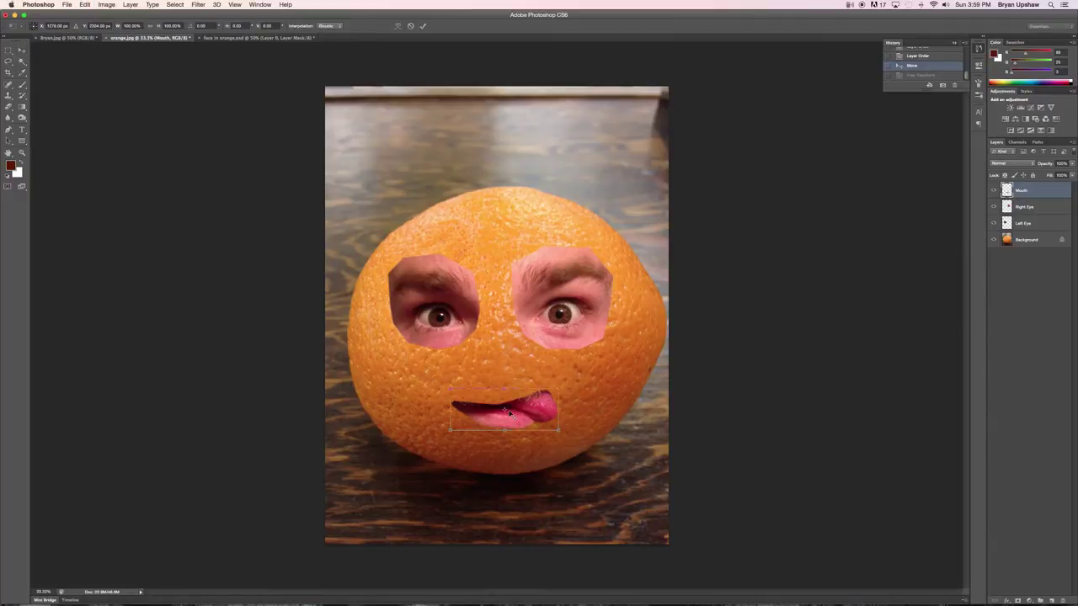
left_click_drag(451, 409, 421, 409)
left_click_drag(557, 411, 596, 410)
left_click_drag(509, 380, 508, 367)
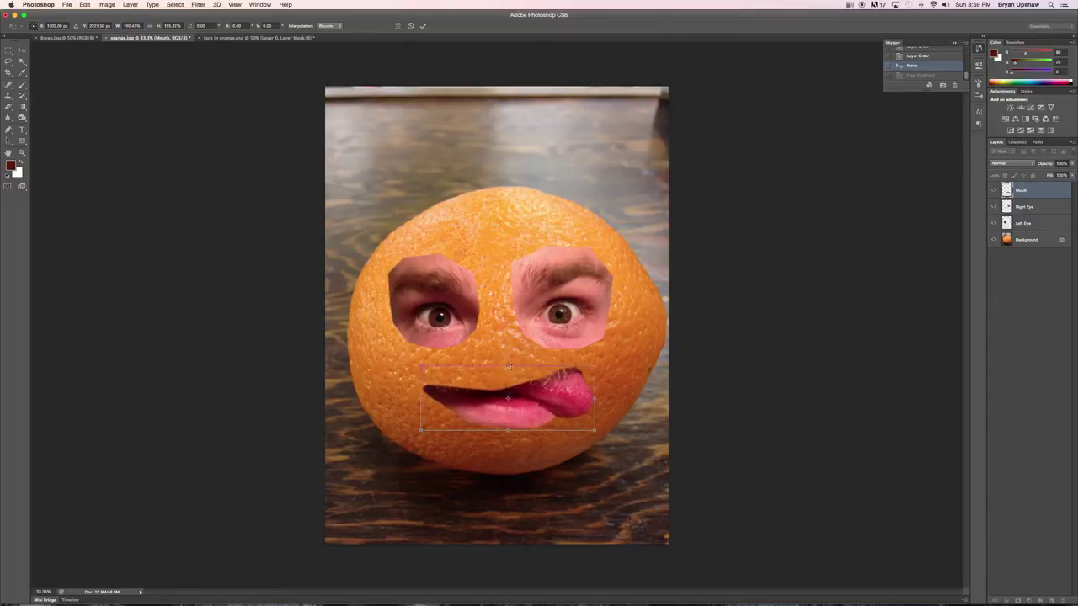
left_click(21, 50)
left_click(610, 194)
left_click_drag(516, 405, 516, 417)
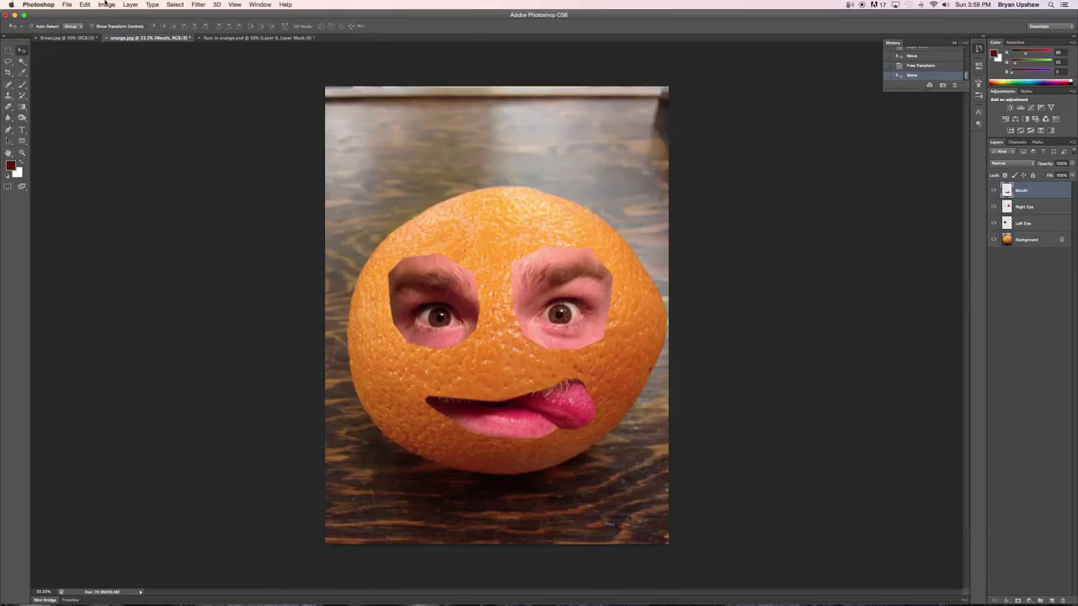
- Check the finished face in orange.psd, then convert orange.jpg's Background to Layer 0 and move it above the Mouth layer
left_click(241, 40)
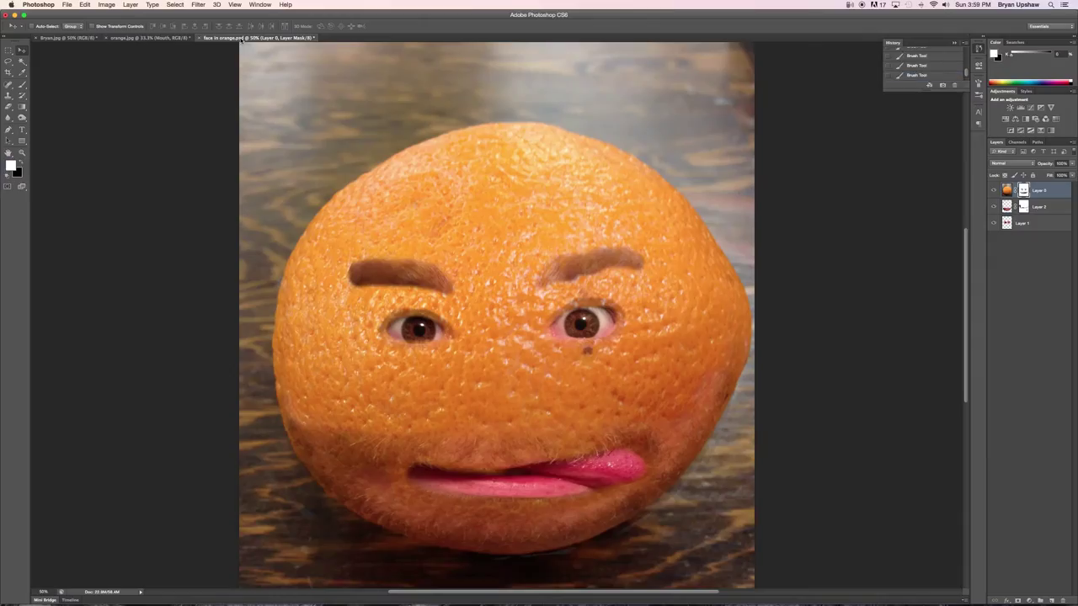
left_click(123, 39)
double_click(1026, 242)
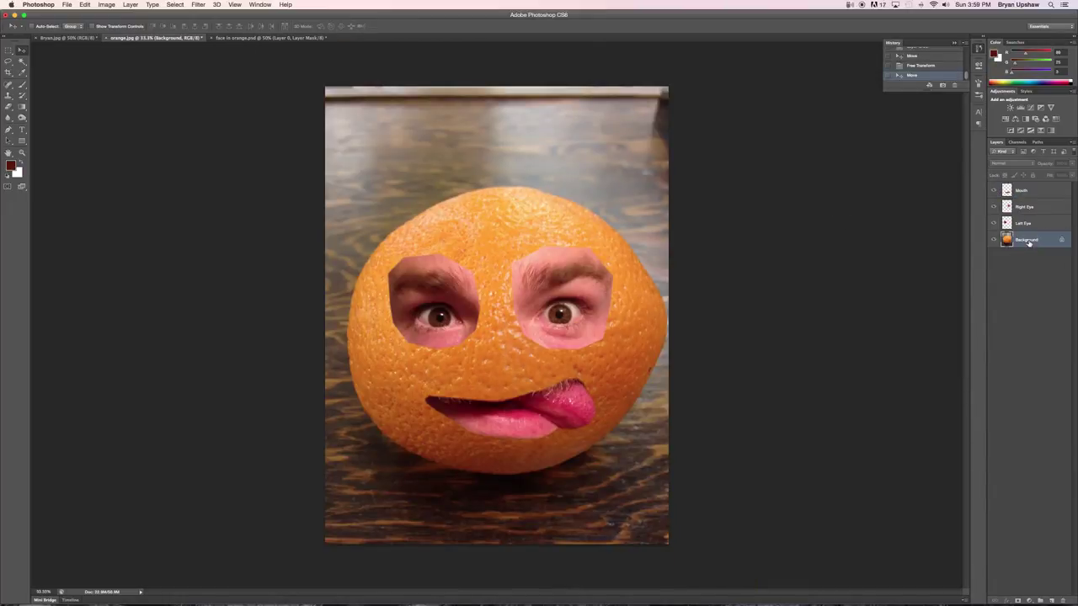
left_click(619, 280)
left_click_drag(1038, 240, 1035, 190)
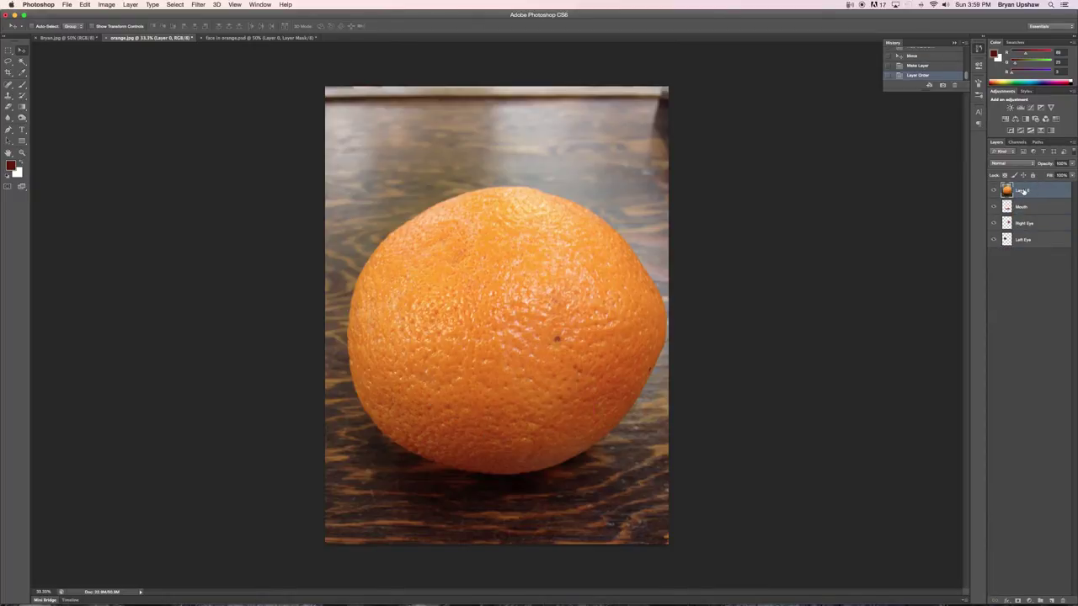
- Lower Layer 0's opacity so the eyes and mouth show through the orange, and add a layer mask to it
left_click(1071, 174)
left_click_drag(1073, 173, 1065, 176)
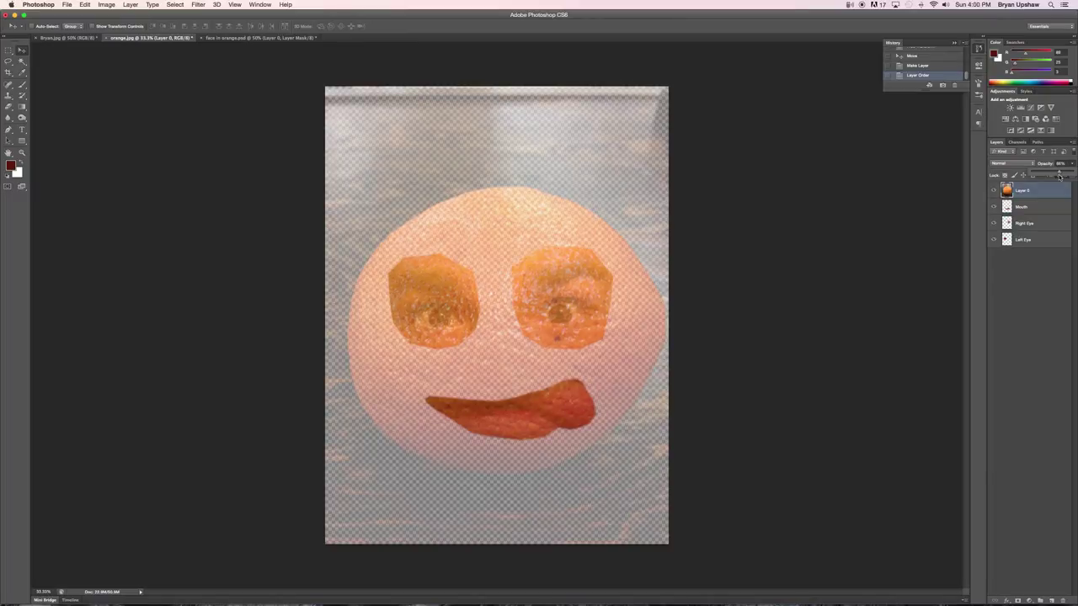
left_click(1013, 255)
left_click(1017, 600)
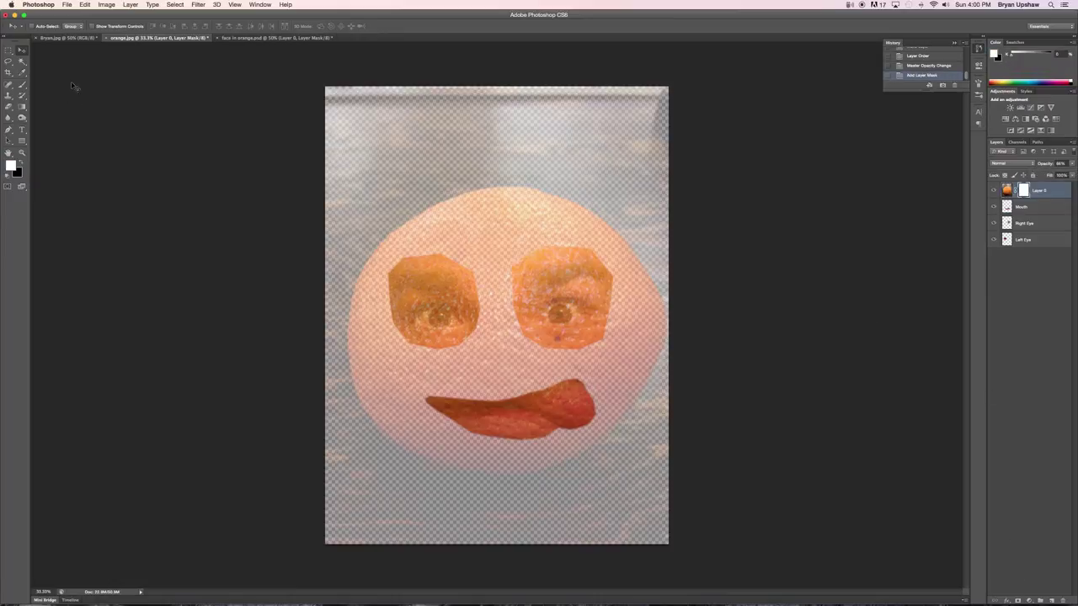
- Paint the right eye through Layer 0's mask with a small black brush at 100% opacity
left_click(23, 87)
left_click(21, 164)
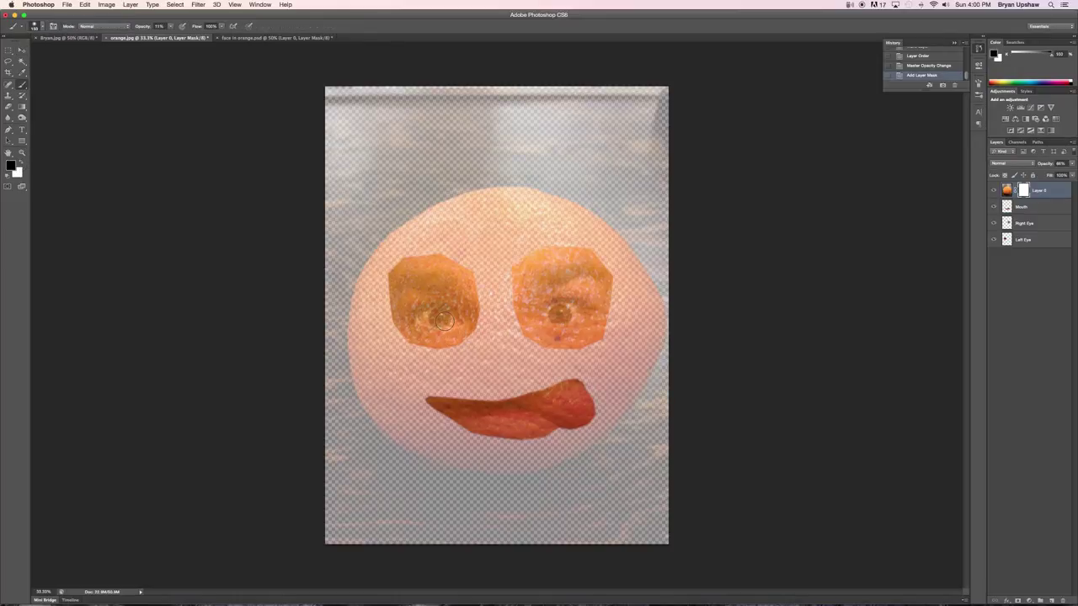
key("bracketleft")
key("bracketleft")
left_click(556, 314)
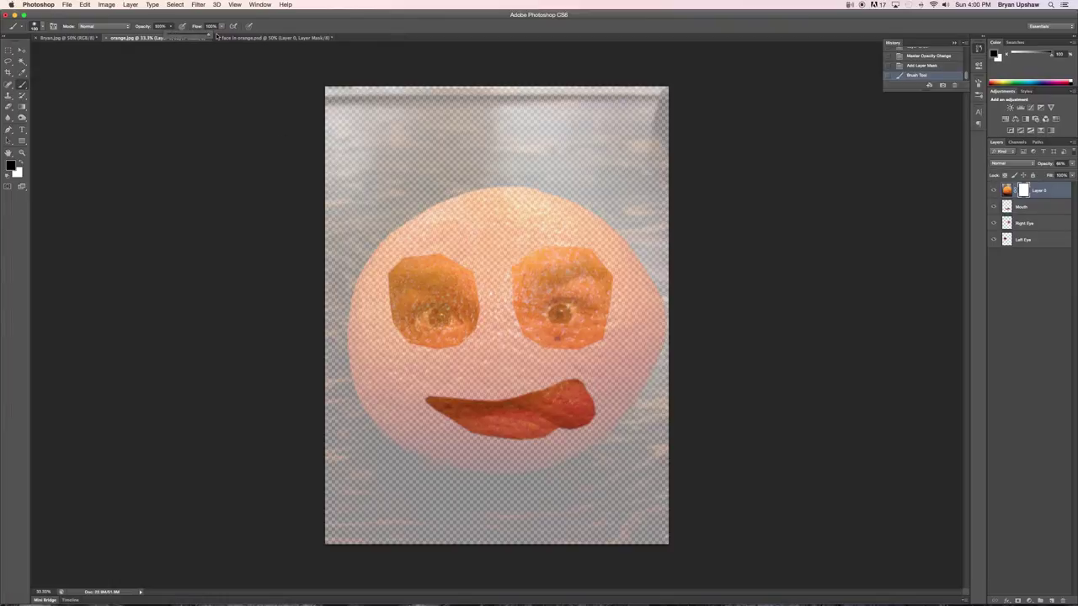
left_click(560, 315)
key("super+equal")
key("super+equal")
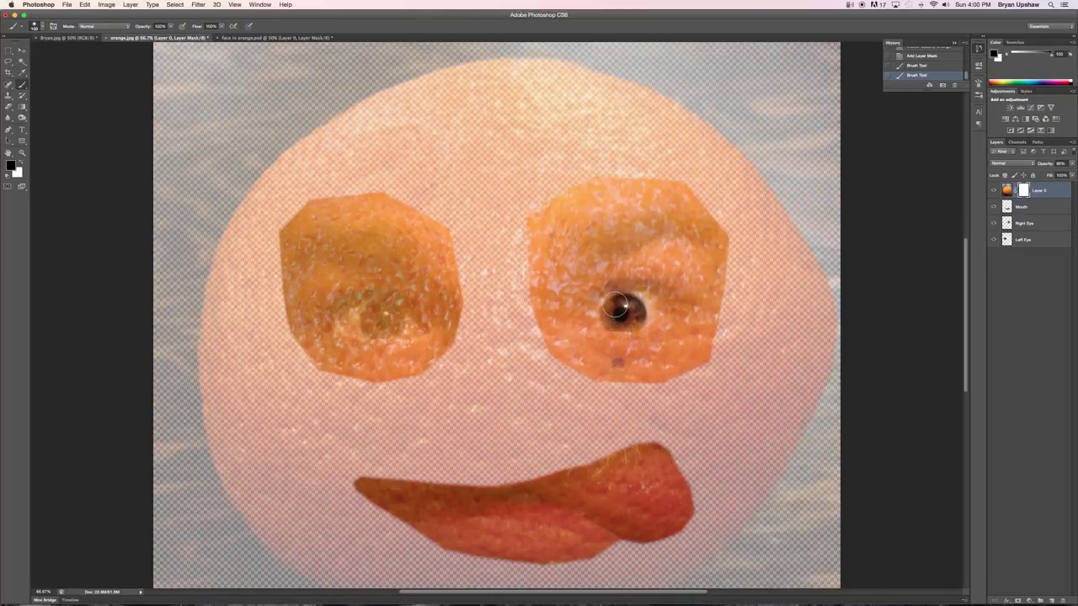
mouse_move(618, 306)
left_mouse_down()
mouse_move(627, 317)
mouse_move(661, 309)
mouse_move(615, 302)
mouse_move(599, 308)
mouse_move(608, 328)
left_mouse_up()
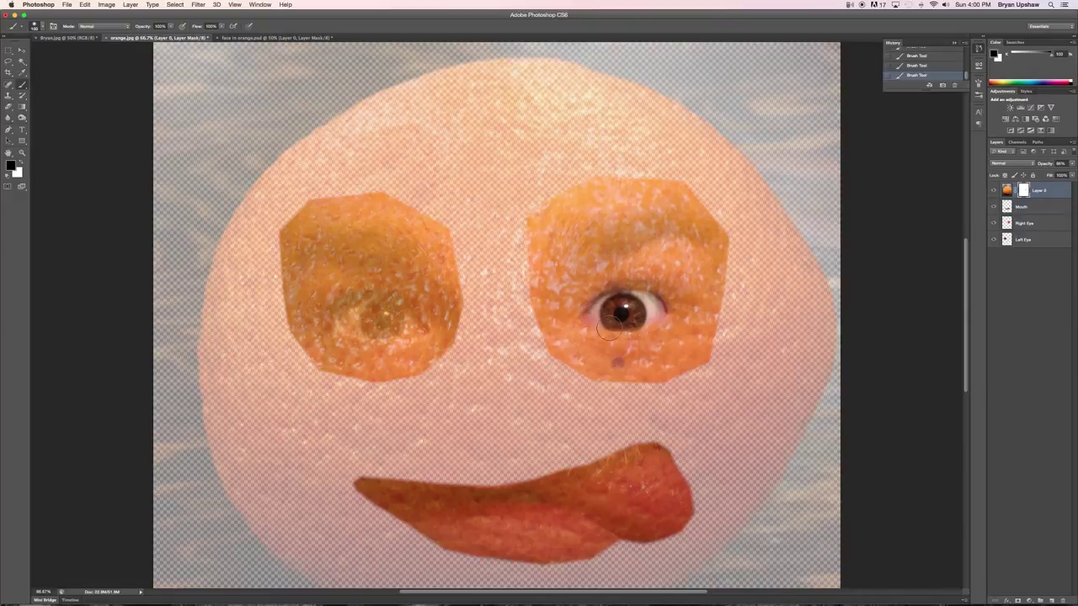
- Paint black on Layer 0's mask over the left eye to reveal its iris and white
key("super+minus")
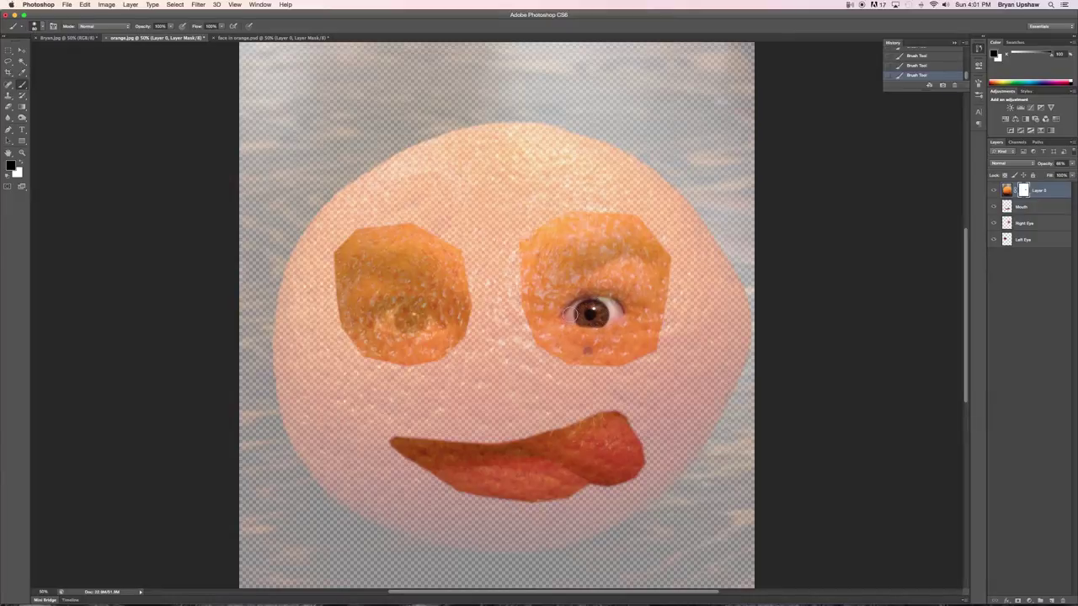
left_click(413, 319)
mouse_move(413, 319)
left_mouse_down()
mouse_move(387, 308)
mouse_move(430, 320)
mouse_move(392, 317)
mouse_move(420, 315)
mouse_move(397, 325)
mouse_move(414, 324)
left_mouse_up()
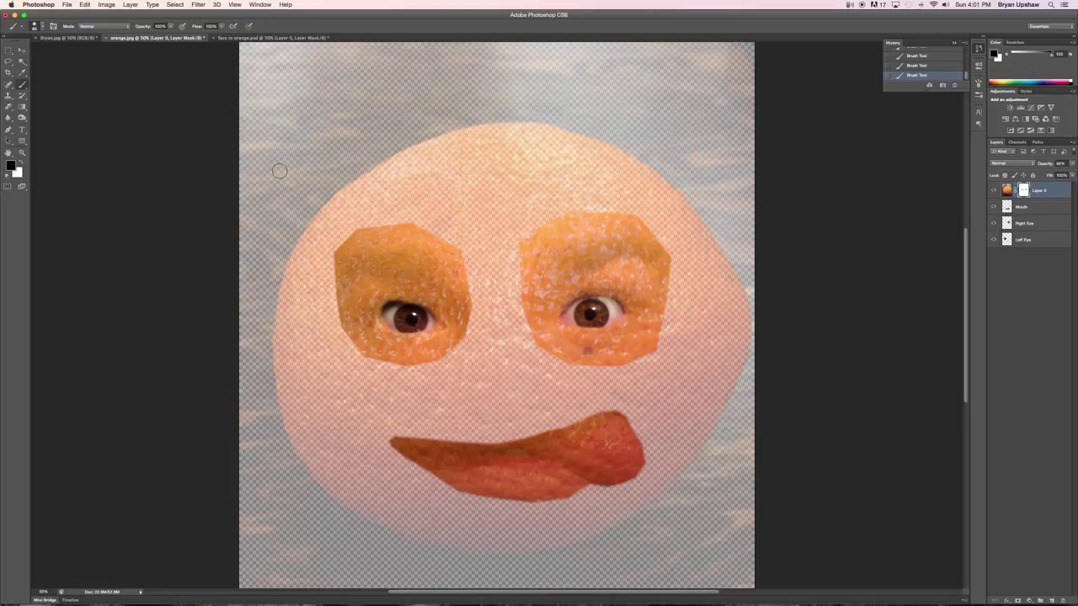
- Lower the brush opacity to 31%
left_click(172, 27)
left_click_drag(175, 39, 145, 40)
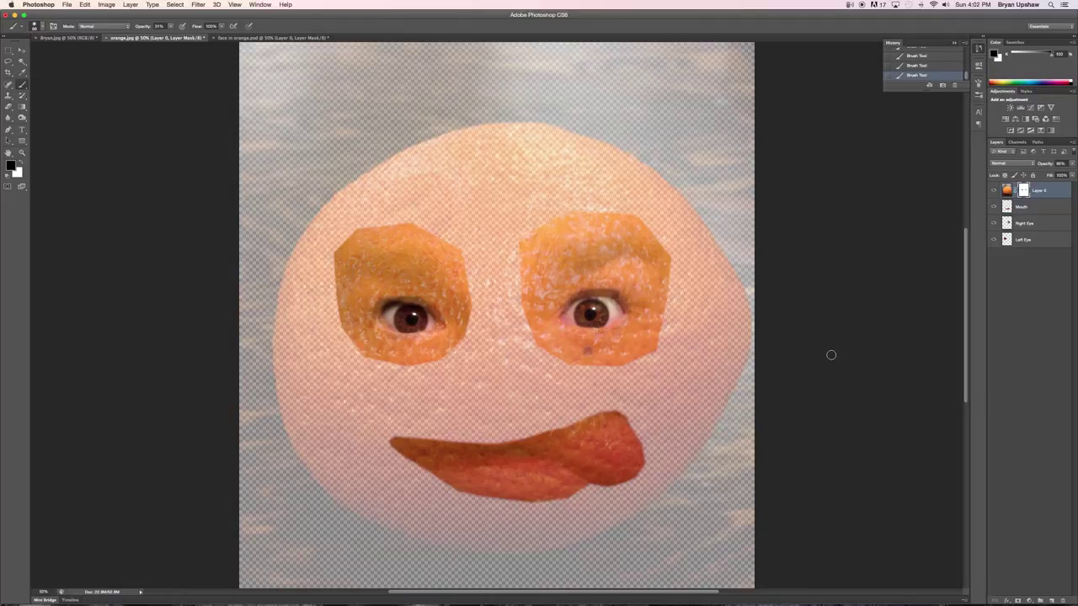
- Paint black on Layer 0's mask over the right eyebrow with a larger brush at 79% opacity
left_click(171, 27)
left_click_drag(181, 33, 195, 34)
key("bracketright")
key("bracketright")
key("bracketright")
key("bracketright")
key("bracketright")
key("bracketright")
mouse_move(564, 268)
left_mouse_down()
mouse_move(542, 274)
mouse_move(620, 247)
mouse_move(647, 251)
mouse_move(625, 246)
left_mouse_up()
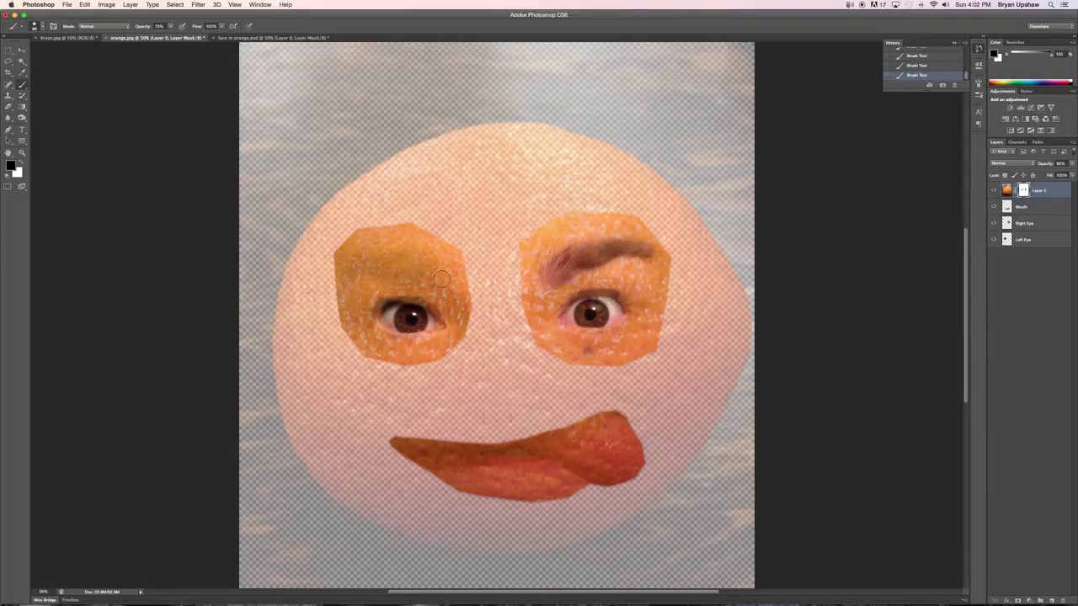
- Reveal the whole left eyebrow by painting black on Layer 0's mask
mouse_move(443, 271)
left_mouse_down()
mouse_move(357, 277)
mouse_move(349, 266)
mouse_move(390, 252)
mouse_move(436, 262)
left_mouse_up()
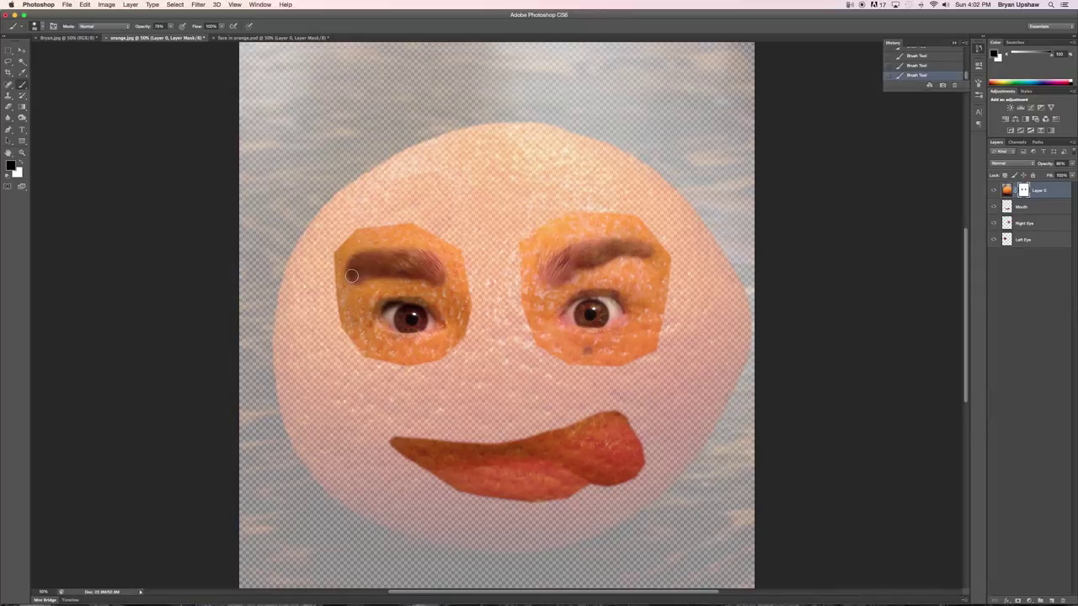
mouse_move(350, 276)
left_mouse_down()
mouse_move(356, 268)
mouse_move(344, 287)
left_mouse_up()
scroll(476, 196, "right", 1)
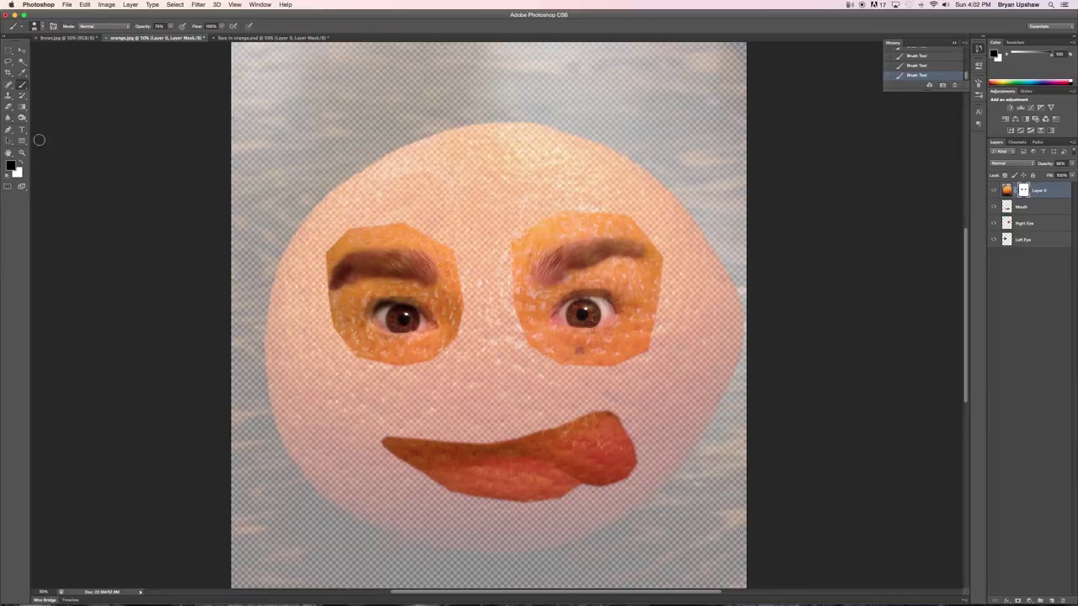
- Soften the eyebrows' inner ends with white on Layer 0's mask at 17% brush opacity
left_click(21, 163)
left_click(170, 28)
left_click_drag(169, 38, 155, 38)
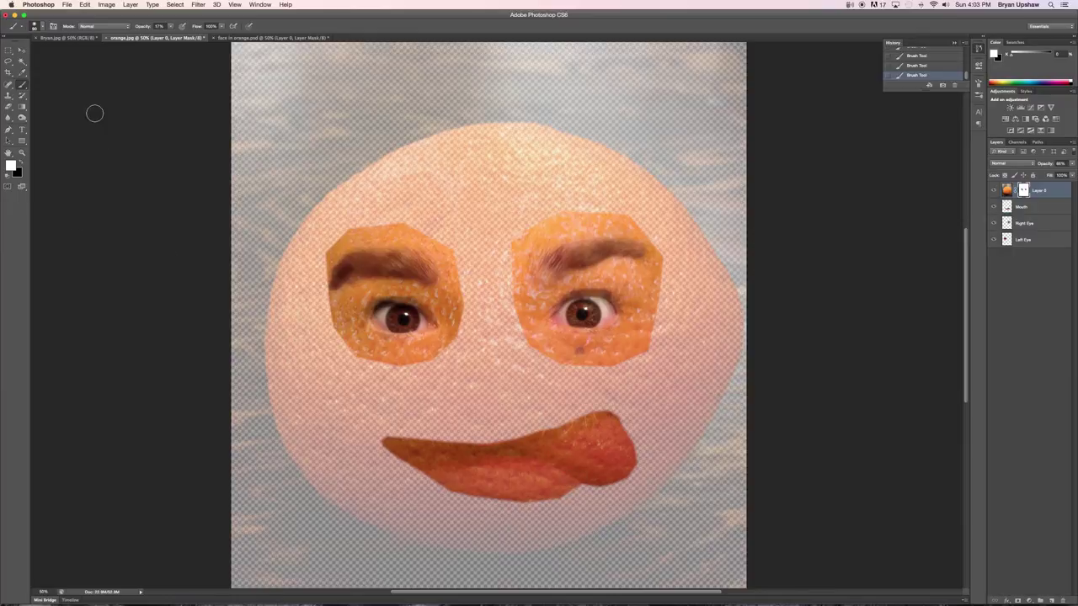
- Reveal the mouth and tongue by painting black on Layer 0's mask at 100% brush opacity
left_click(169, 26)
left_click_drag(179, 37, 211, 40)
left_click(510, 474)
left_click(21, 162)
mouse_move(479, 478)
left_mouse_down()
mouse_move(540, 475)
mouse_move(405, 451)
mouse_move(573, 452)
mouse_move(561, 471)
mouse_move(601, 476)
mouse_move(626, 456)
mouse_move(598, 422)
mouse_move(491, 454)
mouse_move(396, 446)
mouse_move(448, 479)
mouse_move(562, 484)
mouse_move(544, 488)
mouse_move(573, 477)
mouse_move(531, 476)
mouse_move(610, 453)
mouse_move(600, 459)
mouse_move(586, 439)
mouse_move(471, 475)
mouse_move(396, 448)
left_mouse_up()
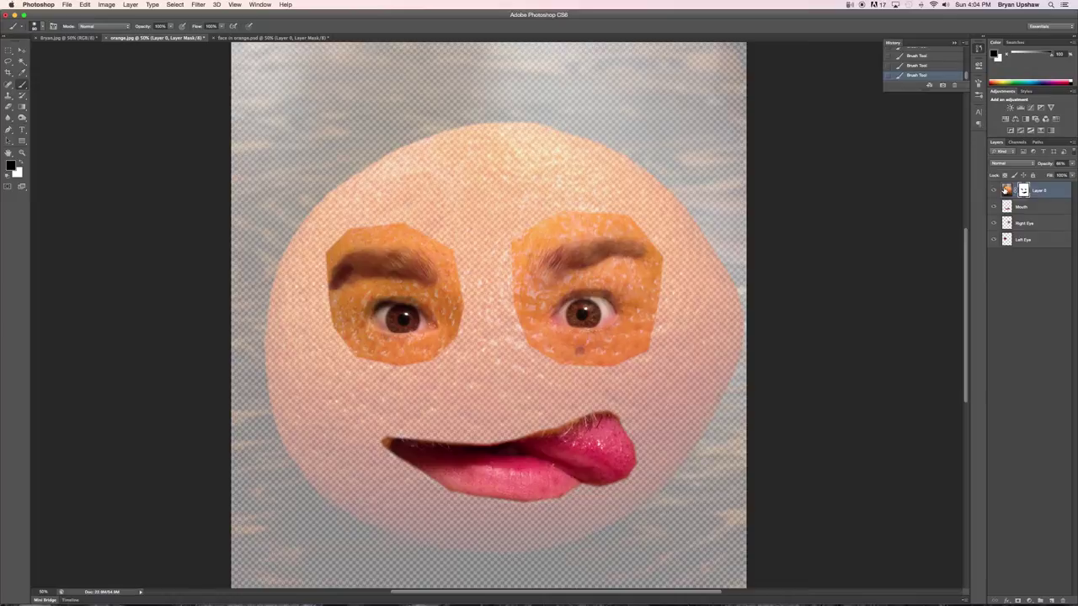
- Set Layer 0's opacity to 100%
left_click(1073, 165)
left_click_drag(1069, 174, 1074, 172)
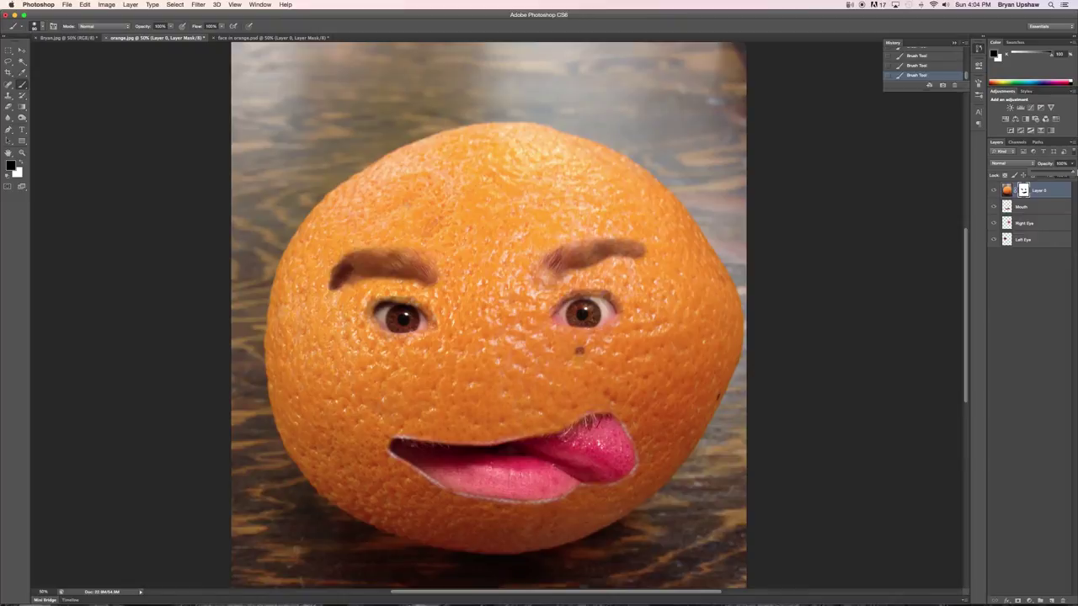
left_click_drag(1076, 172, 1075, 174)
- Paint white on Layer 0's mask along the edges of the tongue and lower lip to hide the pale outline
left_click(1026, 192)
left_click(22, 163)
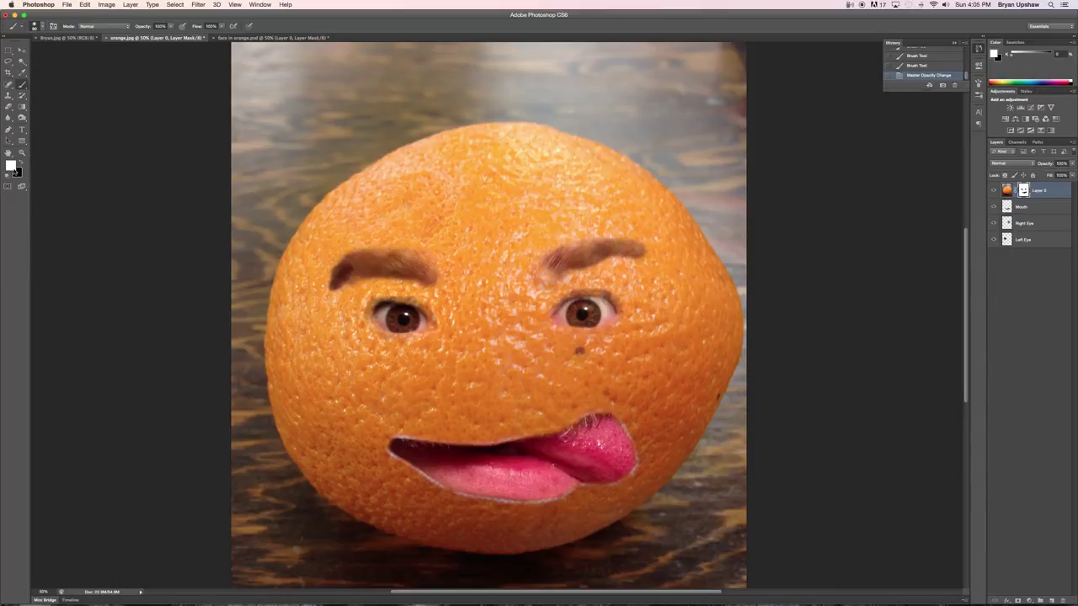
left_click(629, 421)
left_click(628, 421)
left_click(629, 421)
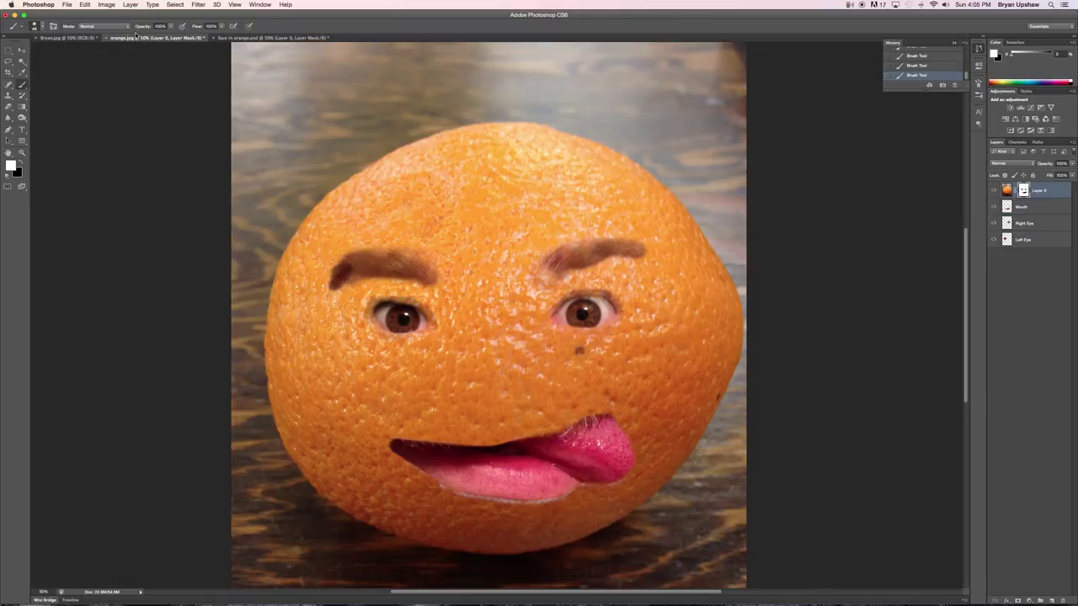
left_click(42, 27)
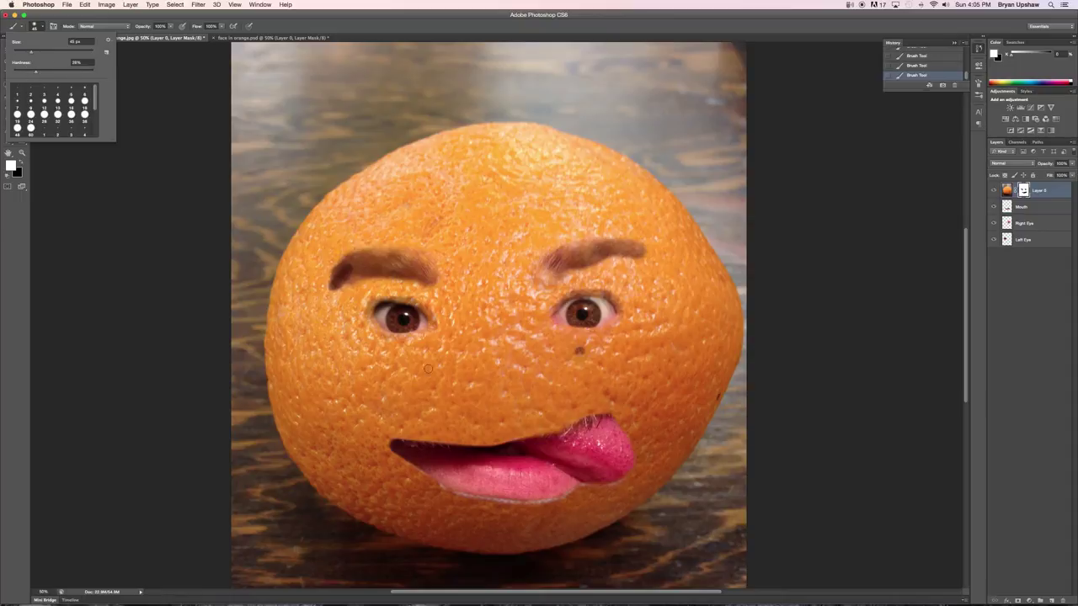
left_click(436, 487)
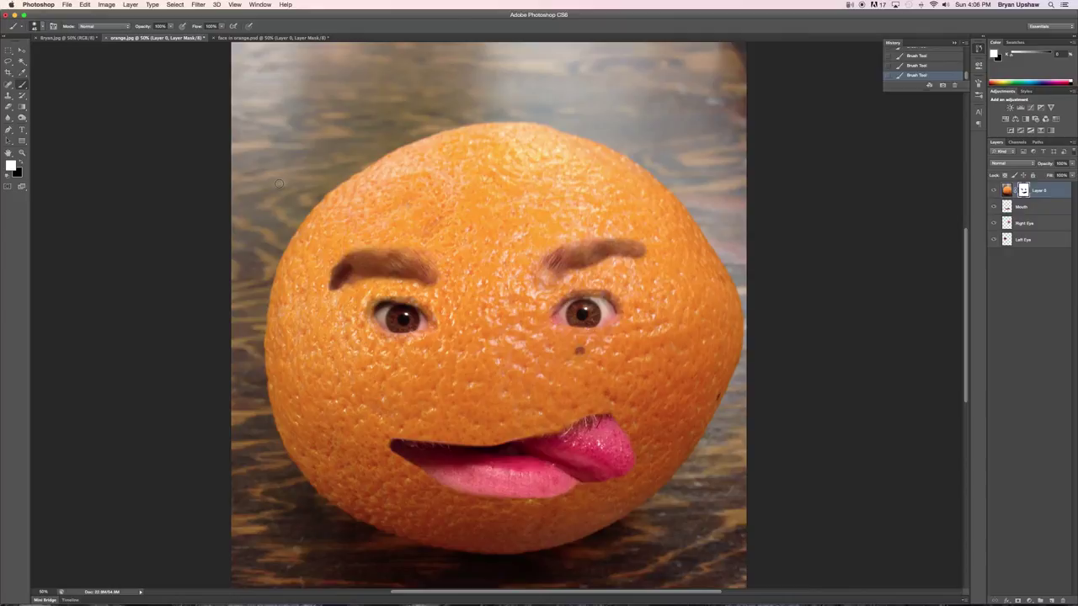
- Save the composite to the Desktop as orangeface.psd in Photoshop format with Maximize Compatibility
left_click(67, 4)
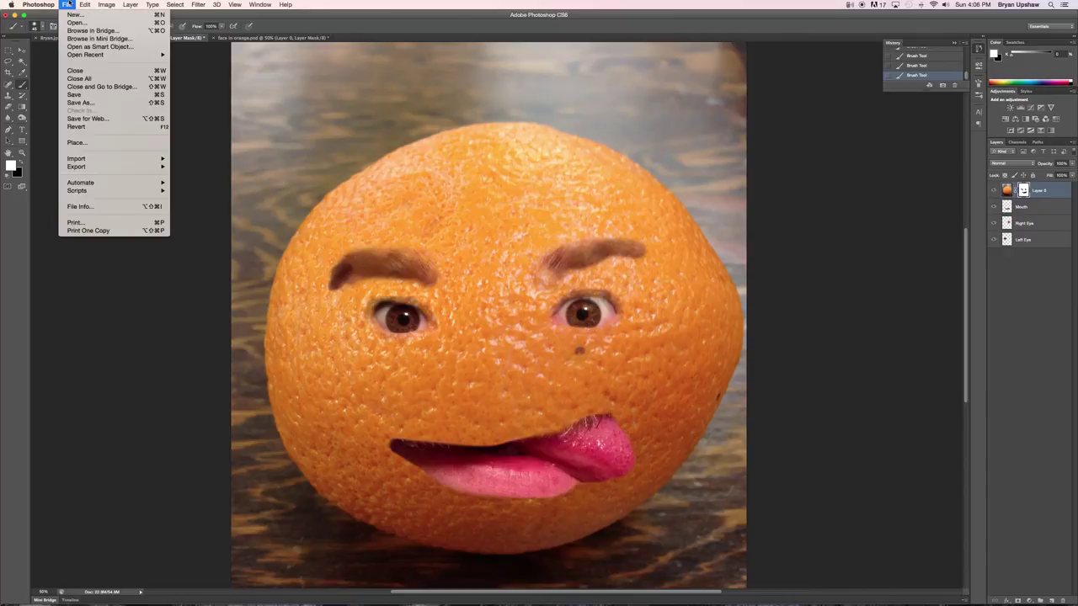
left_click(81, 103)
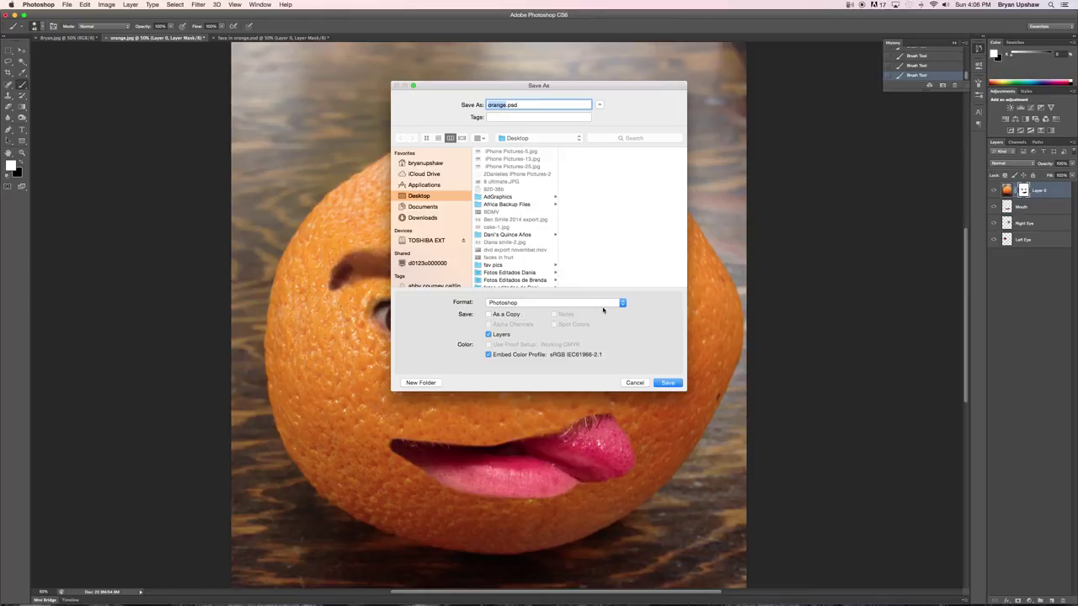
left_click(503, 104)
type("face")
left_click(674, 386)
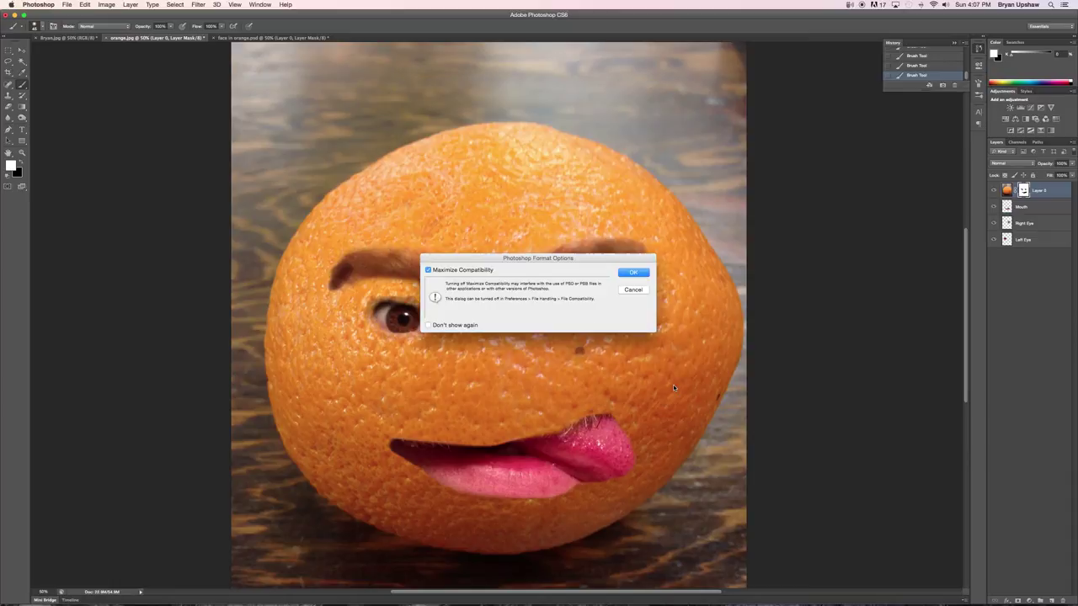
left_click(640, 272)
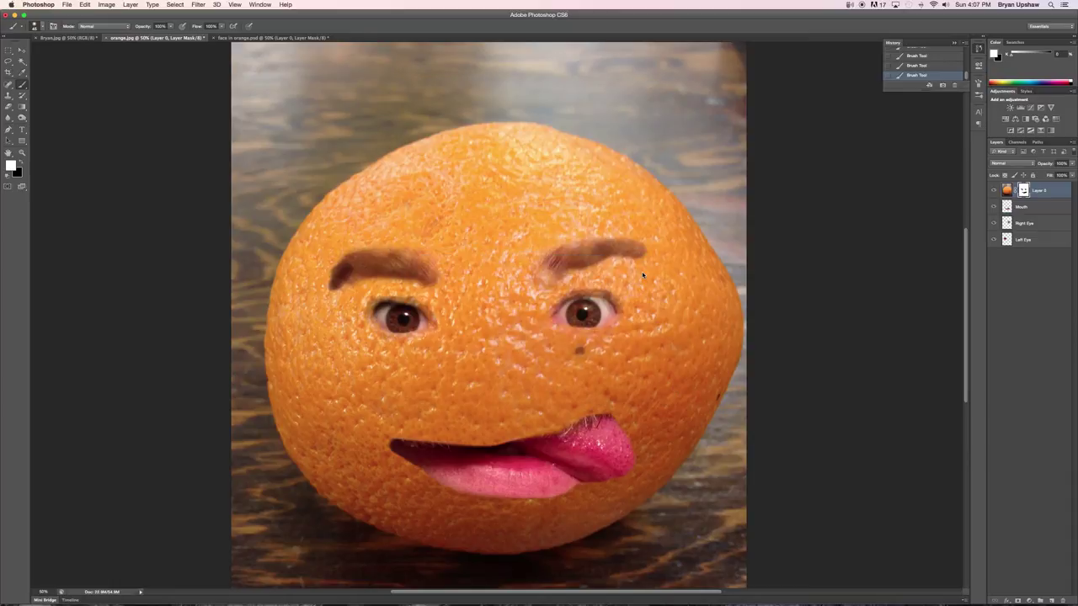
- Save a JPEG copy to the Desktop as orangeface.jpg with quality 12 (Maximum) and the Progressive format option
left_click(67, 5)
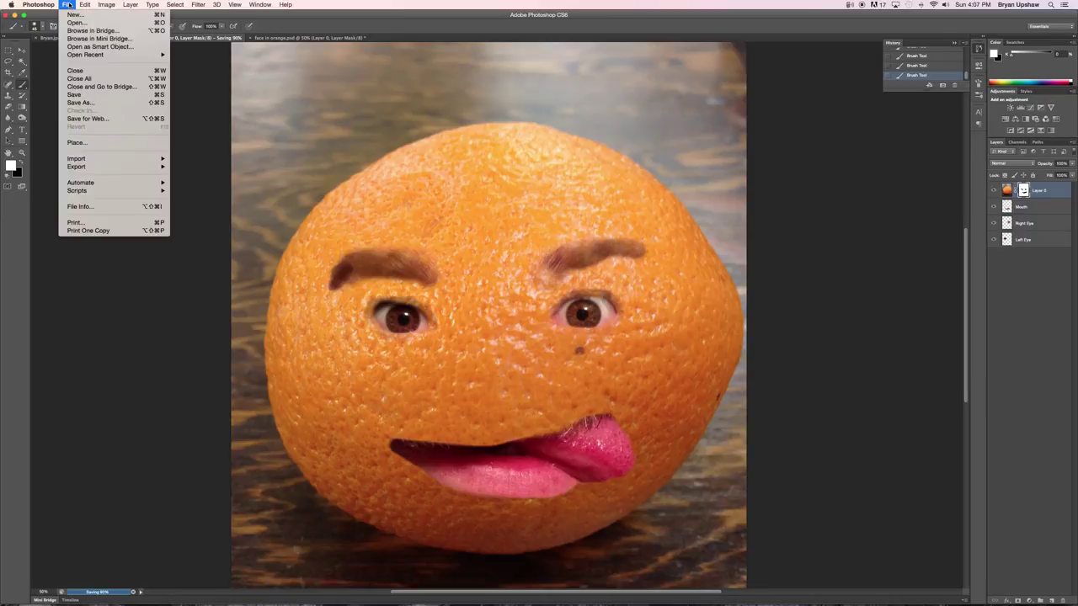
left_click(80, 103)
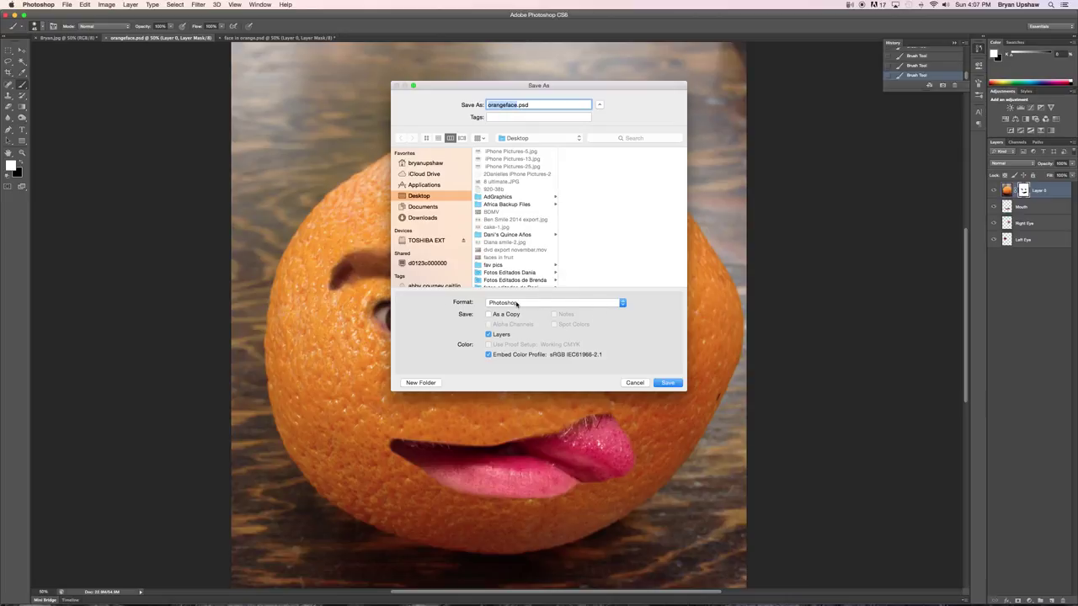
left_click(545, 303)
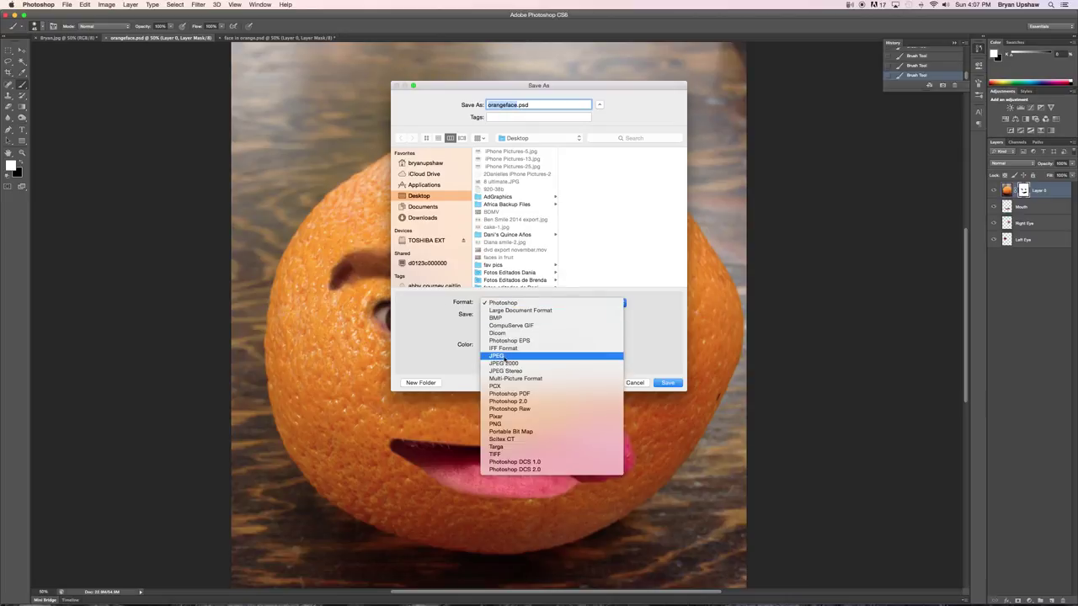
left_click(505, 355)
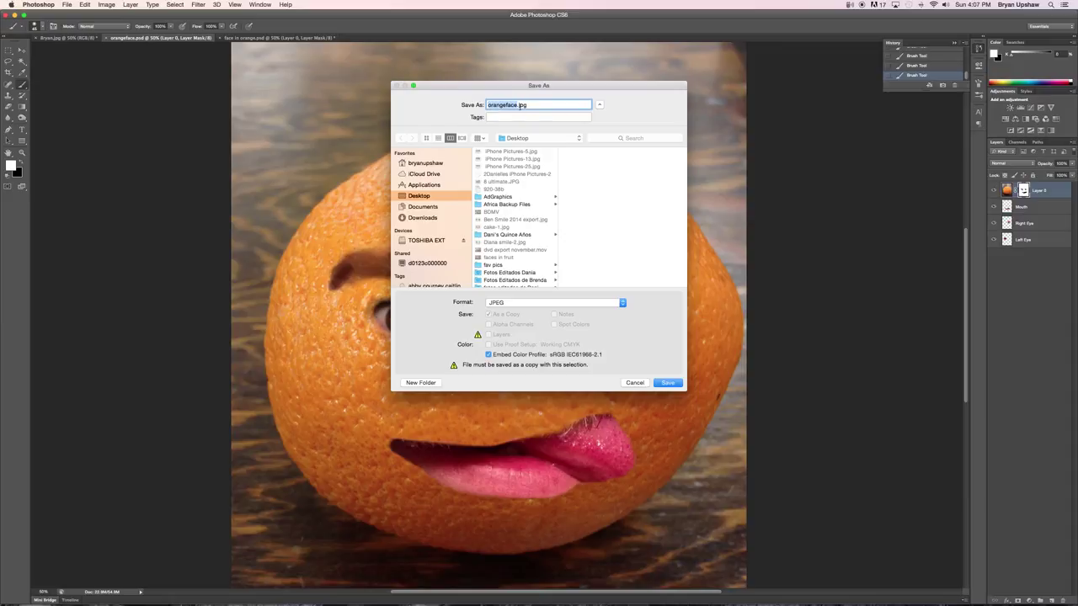
left_click(669, 384)
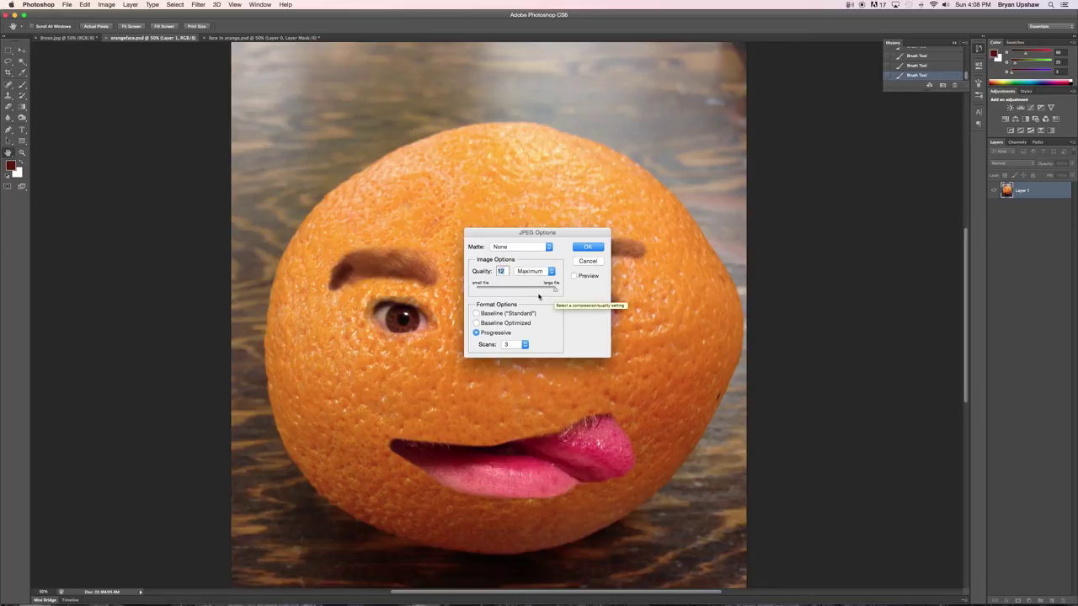
left_click_drag(555, 291, 504, 292)
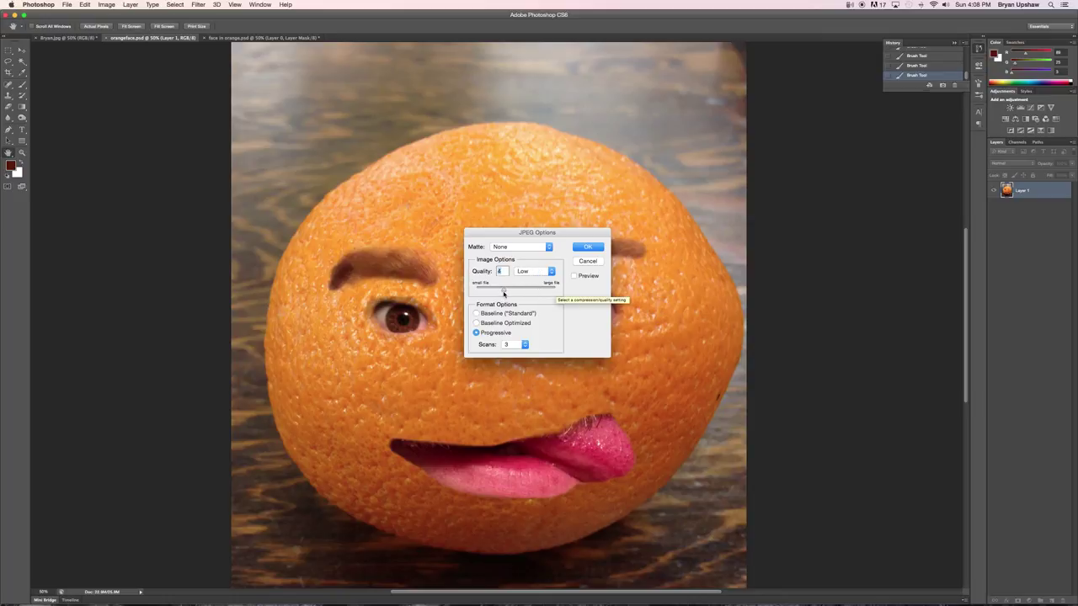
left_click_drag(504, 293, 563, 291)
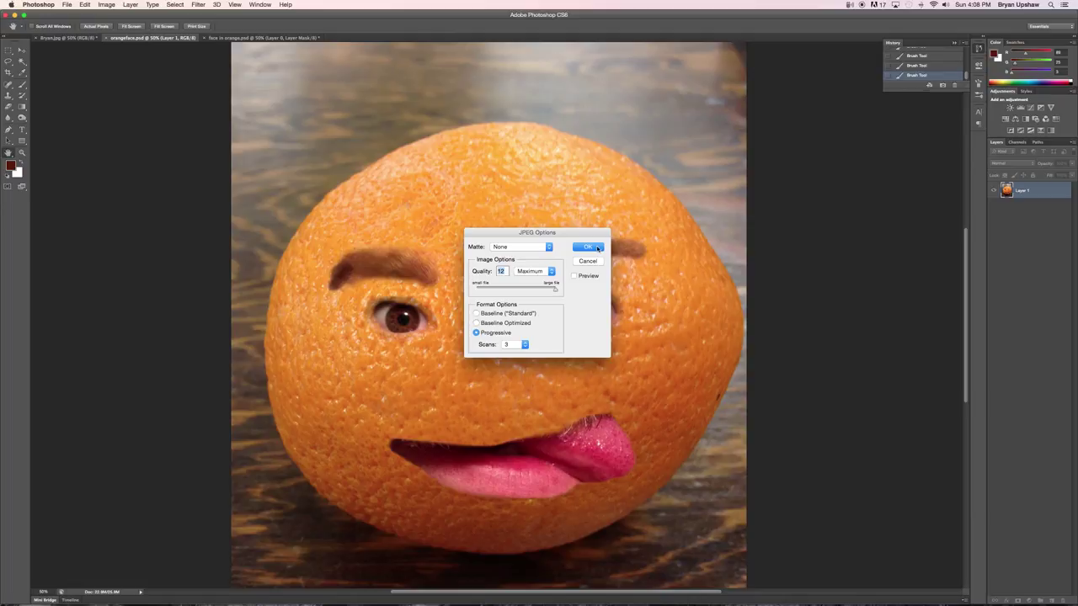
left_click(597, 247)
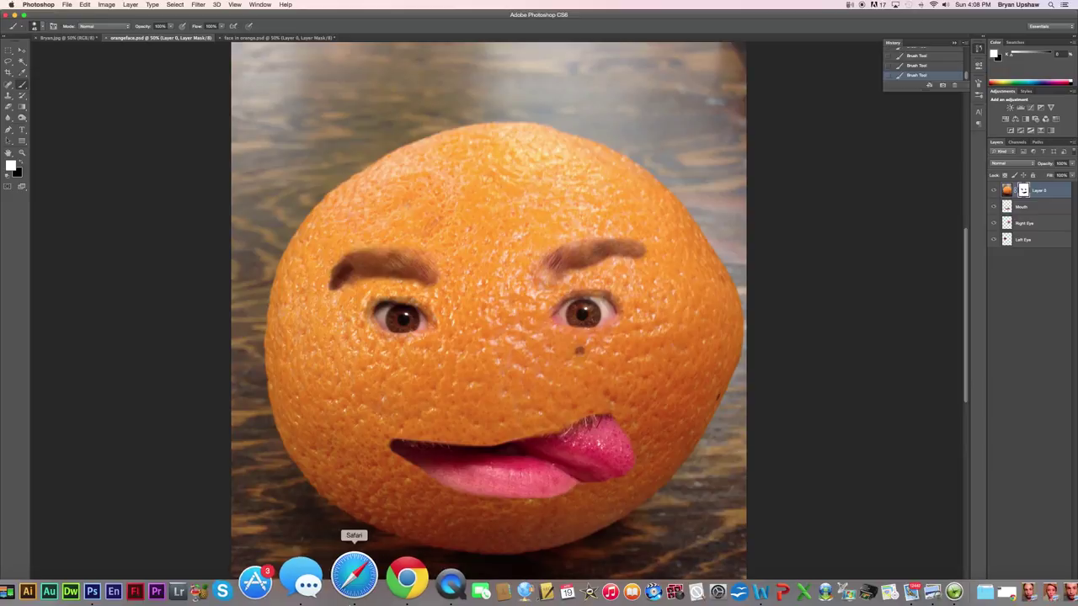
left_click(391, 578)
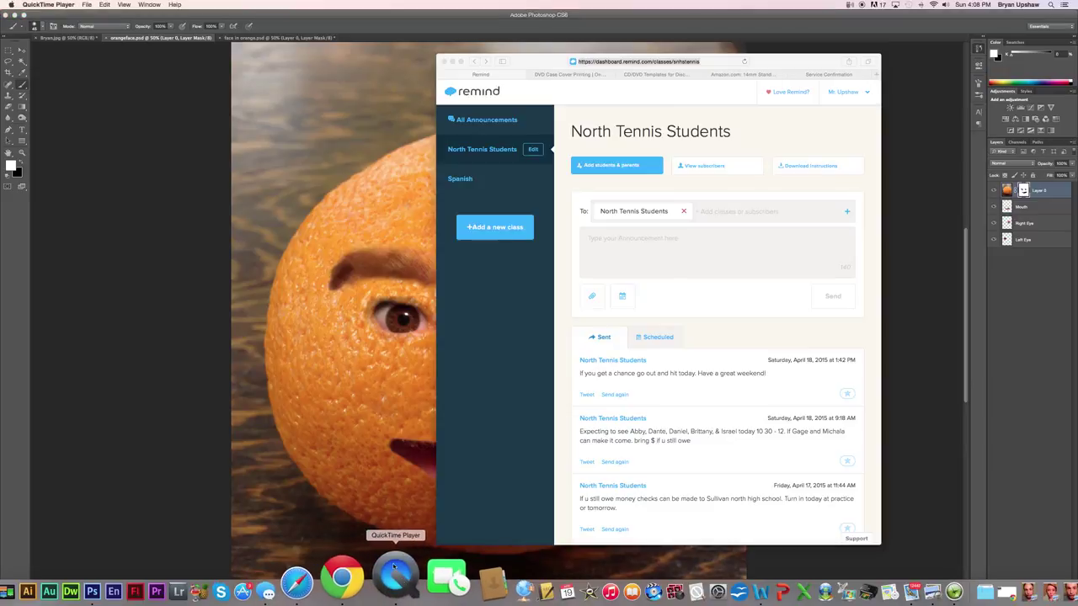